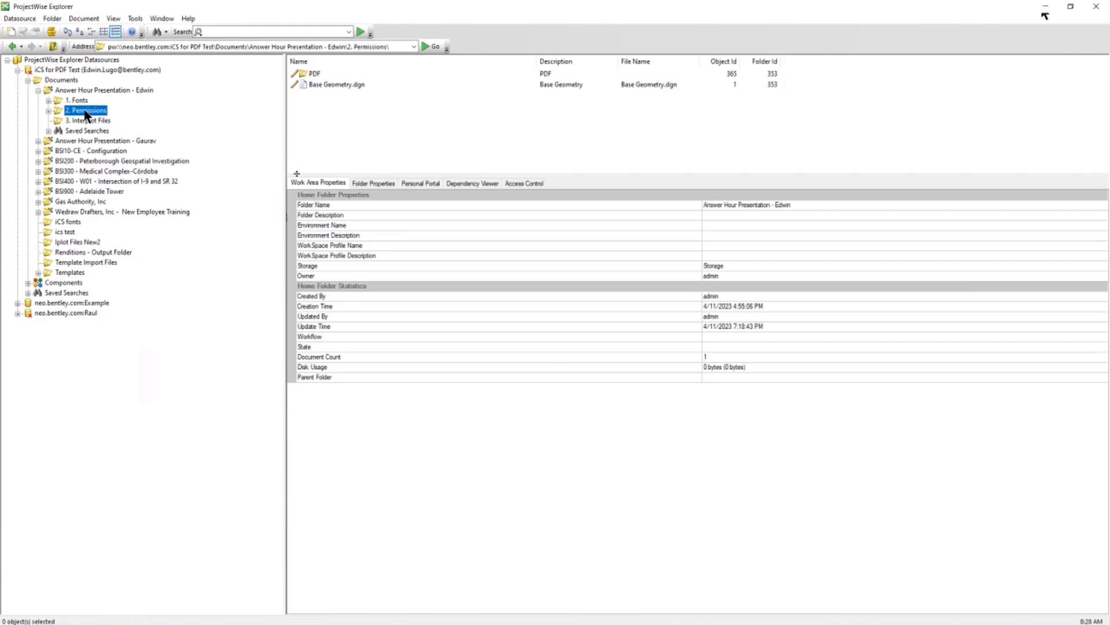
Select the Base Geometry.dgn row in the 2. Permissions document list
left_click(340, 84)
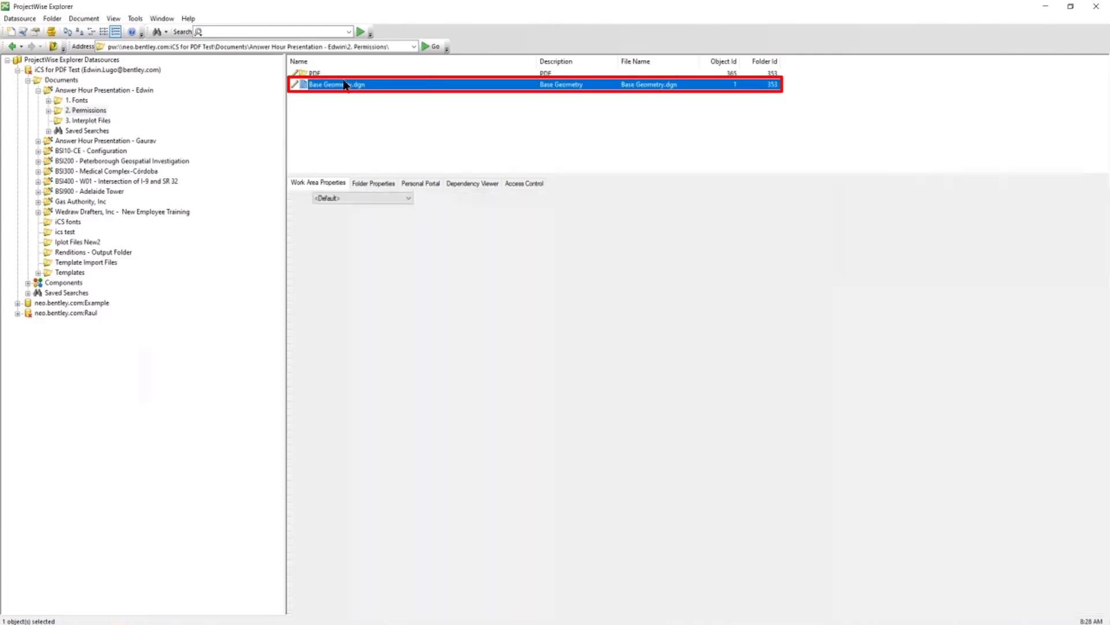
Submit a PDF rendition of Base Geometry.dgn using Lugo Profile with Sheet_Size_A4 presentation
right_click(345, 86)
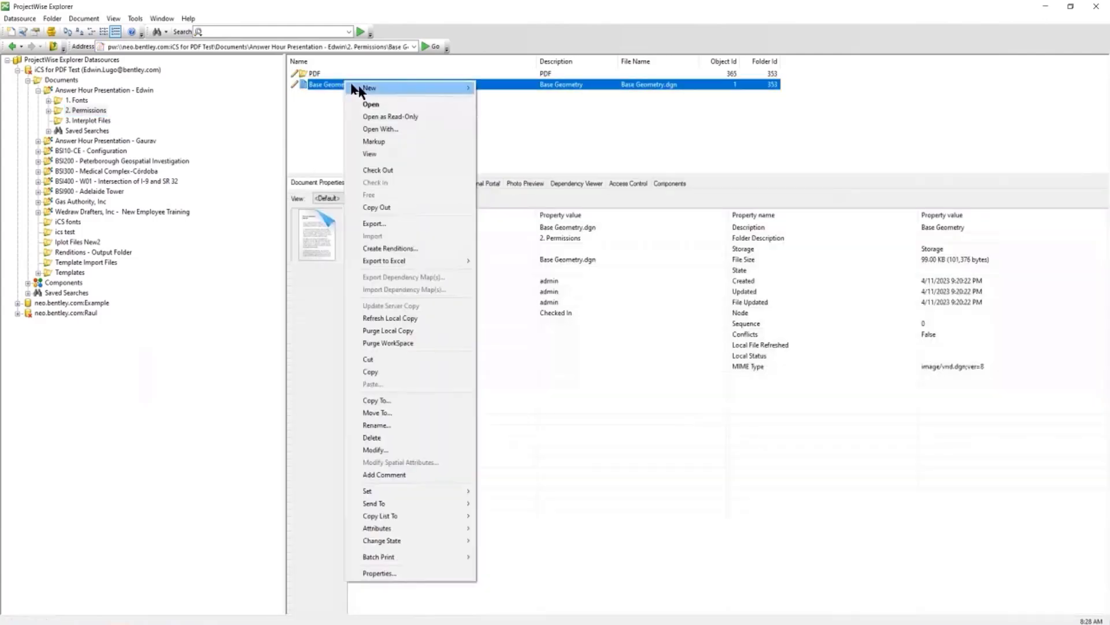
left_click(389, 248)
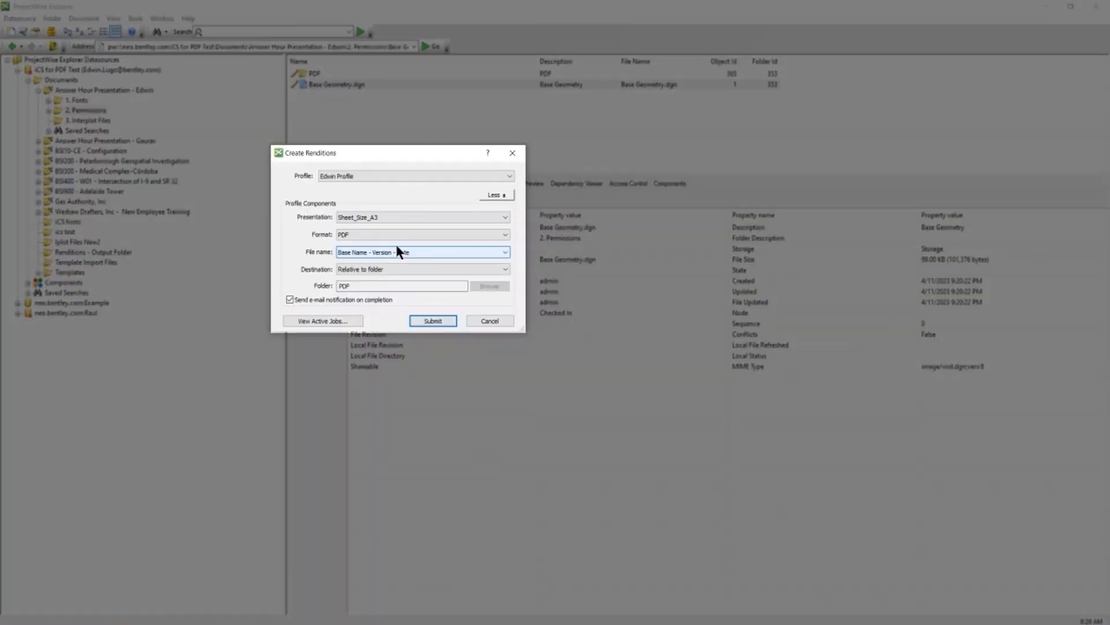
left_click(352, 176)
left_click(353, 186)
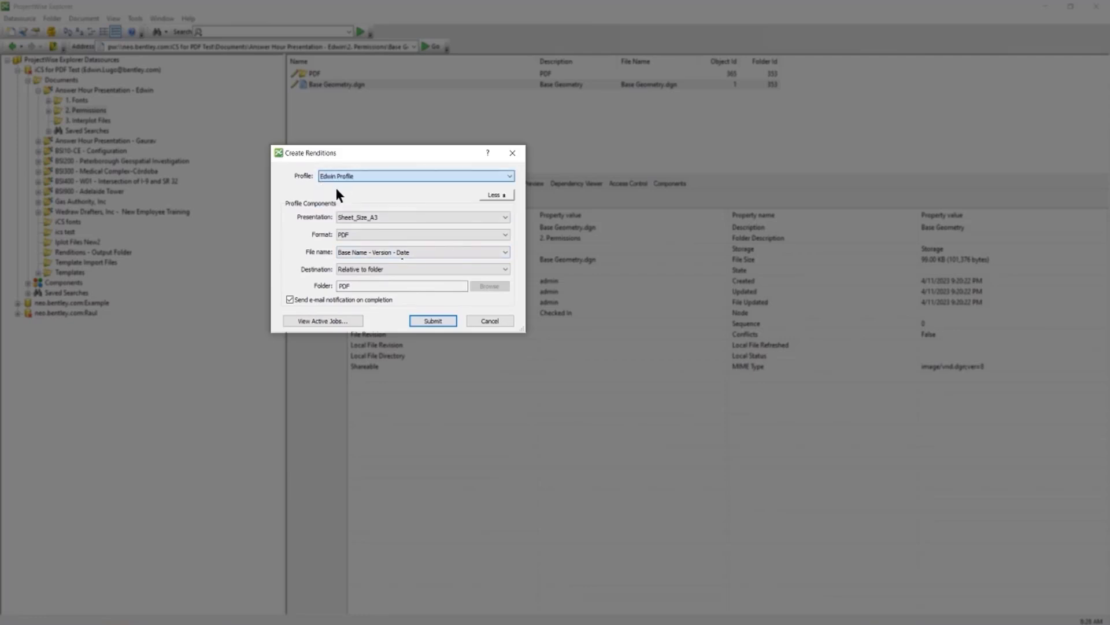
left_click(357, 173)
left_click(336, 193)
left_click(362, 217)
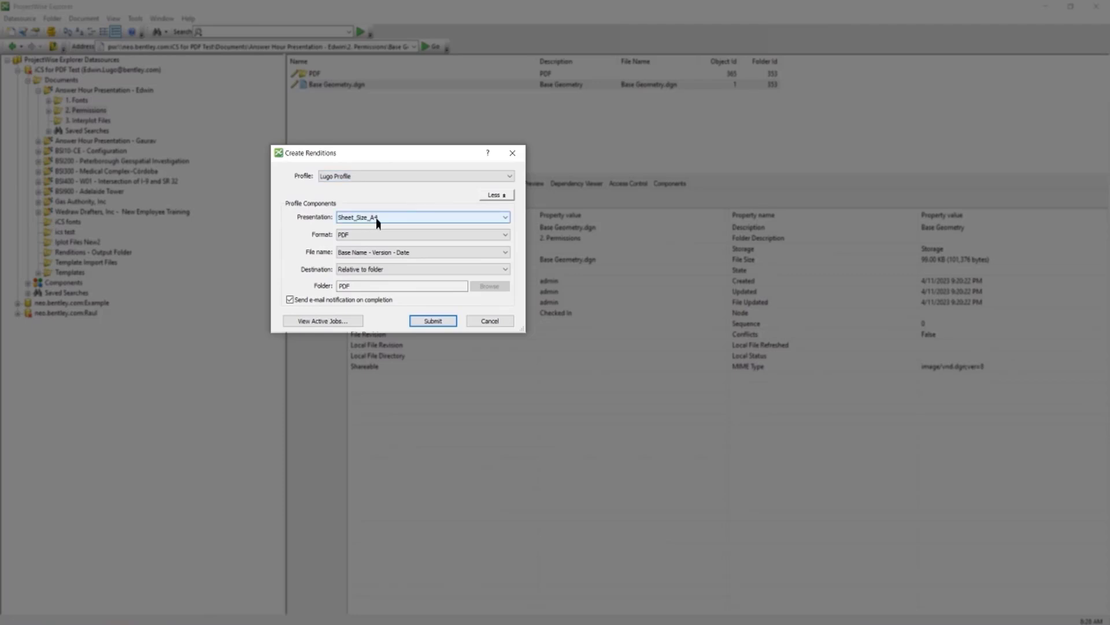
left_click(432, 321)
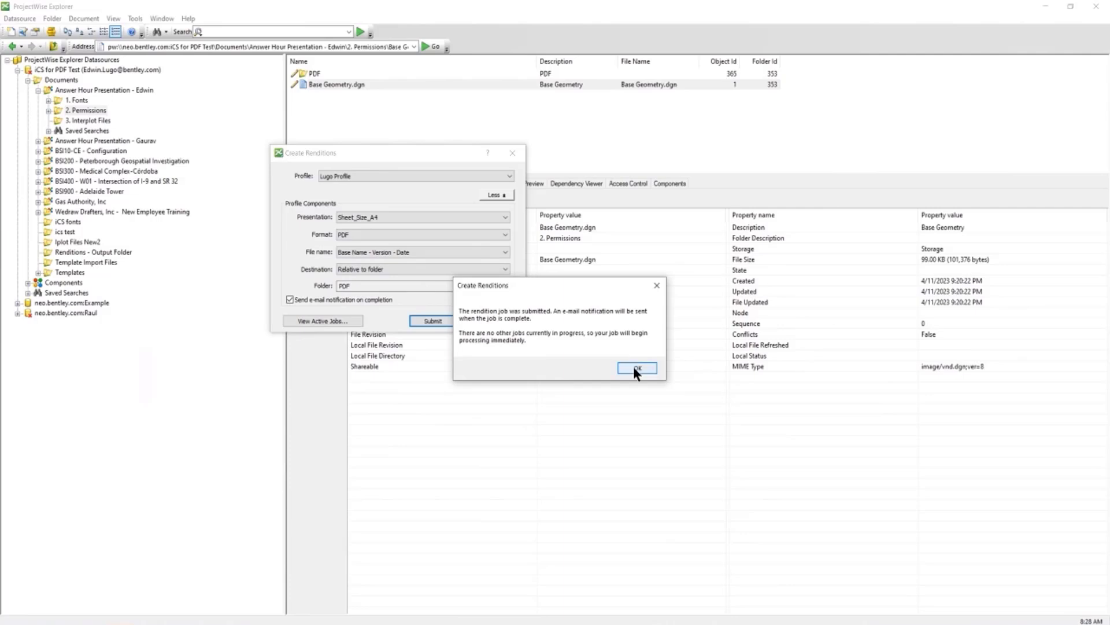
left_click(636, 368)
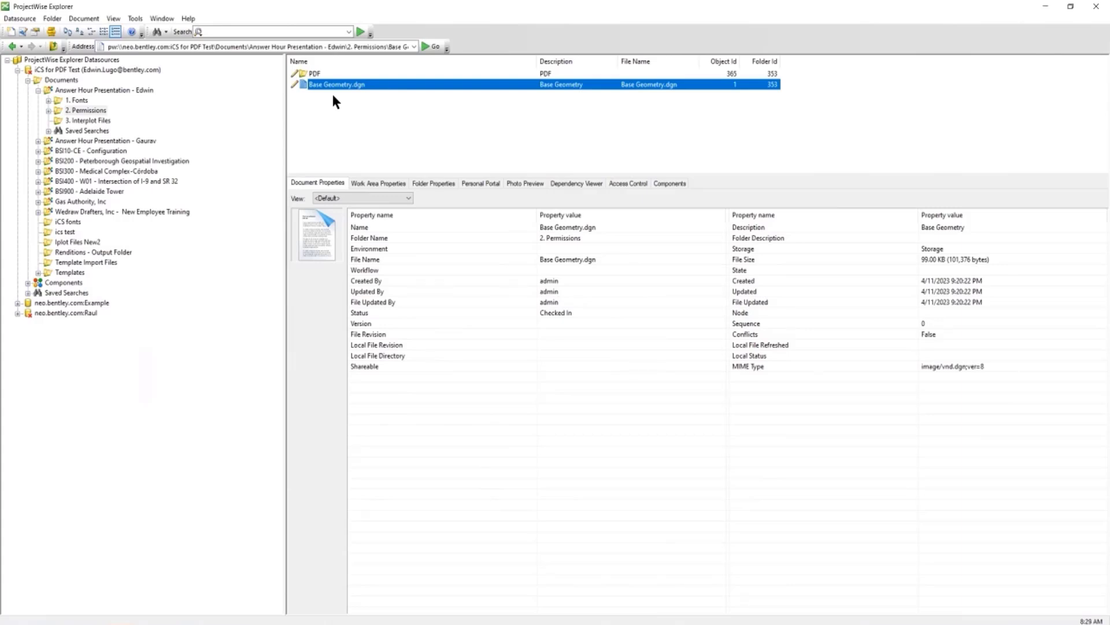
Confirm no rendition jobs are active, cancel Create Renditions, and open the PDF subfolder
right_click(342, 85)
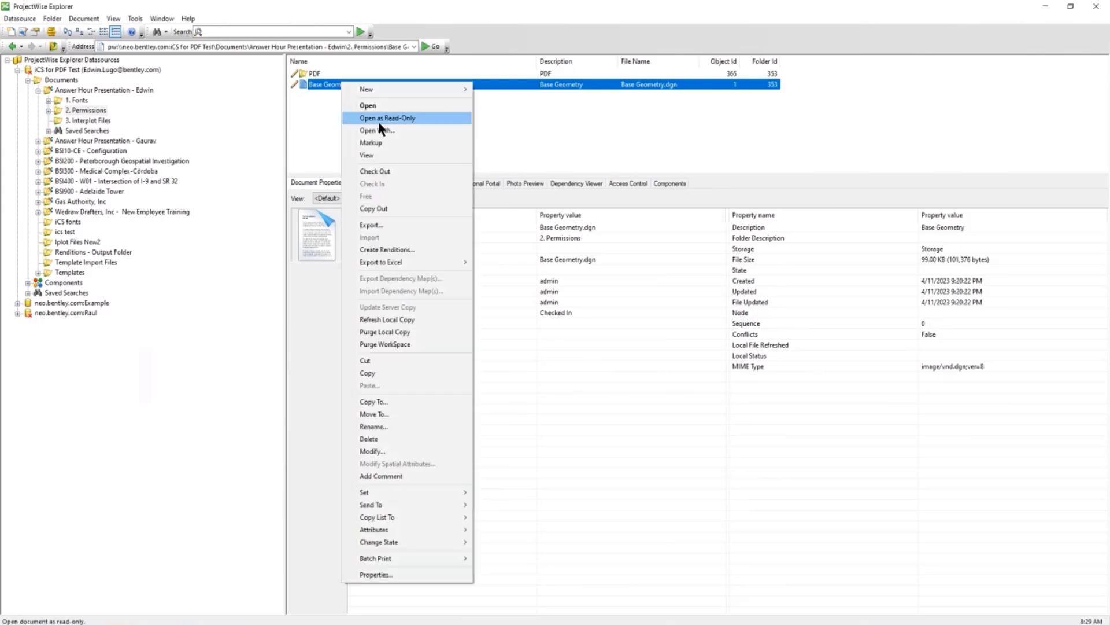
left_click(380, 249)
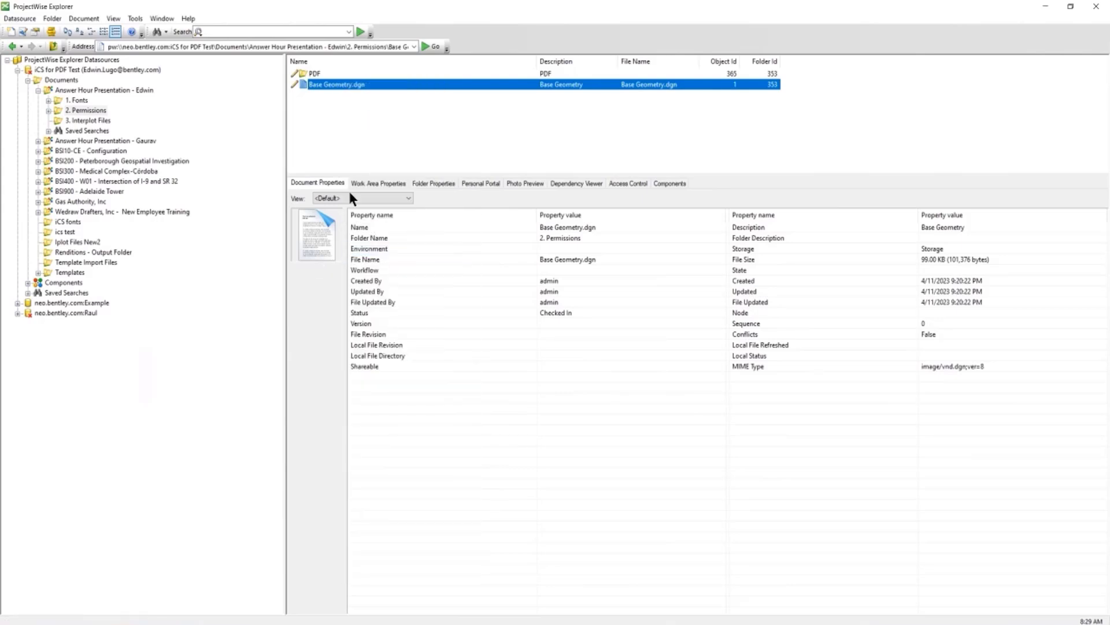
left_click(325, 322)
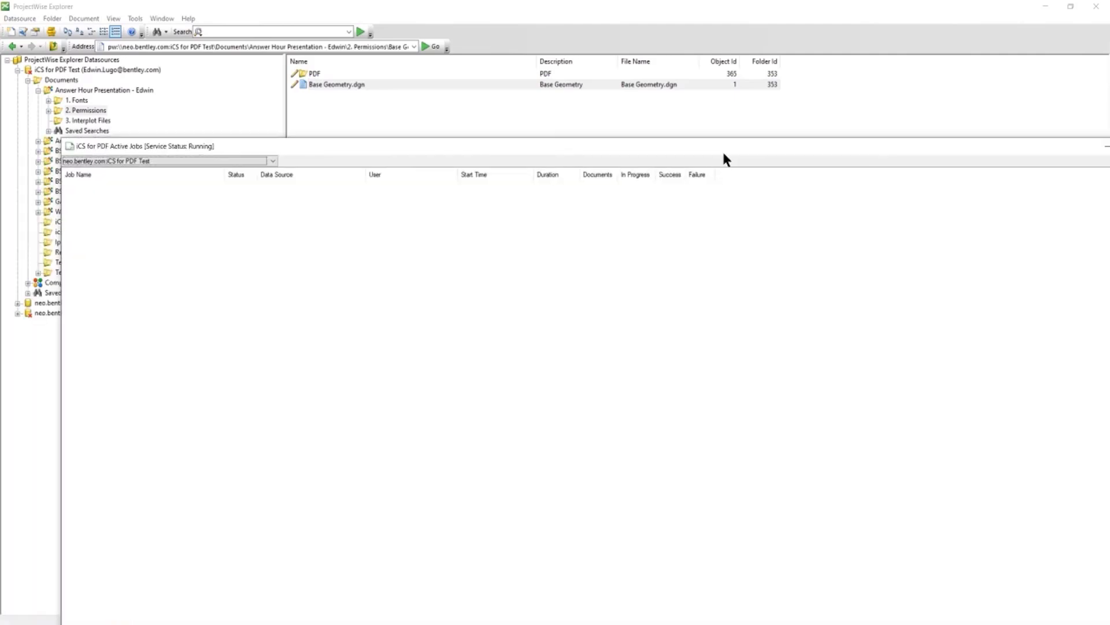
left_click(581, 172)
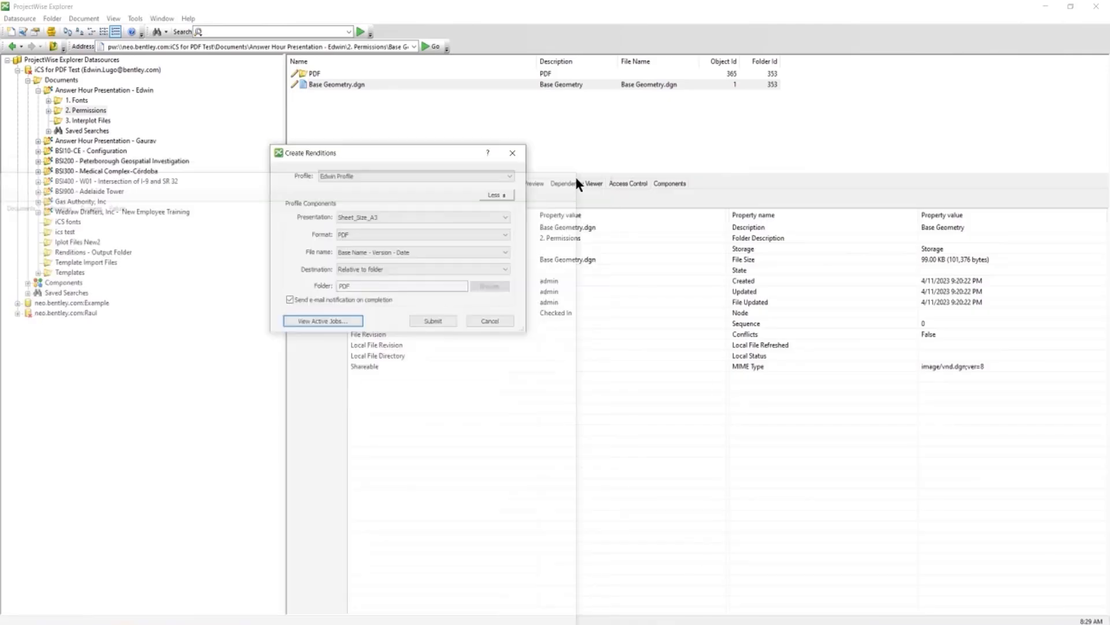
left_click(493, 319)
double_click(314, 74)
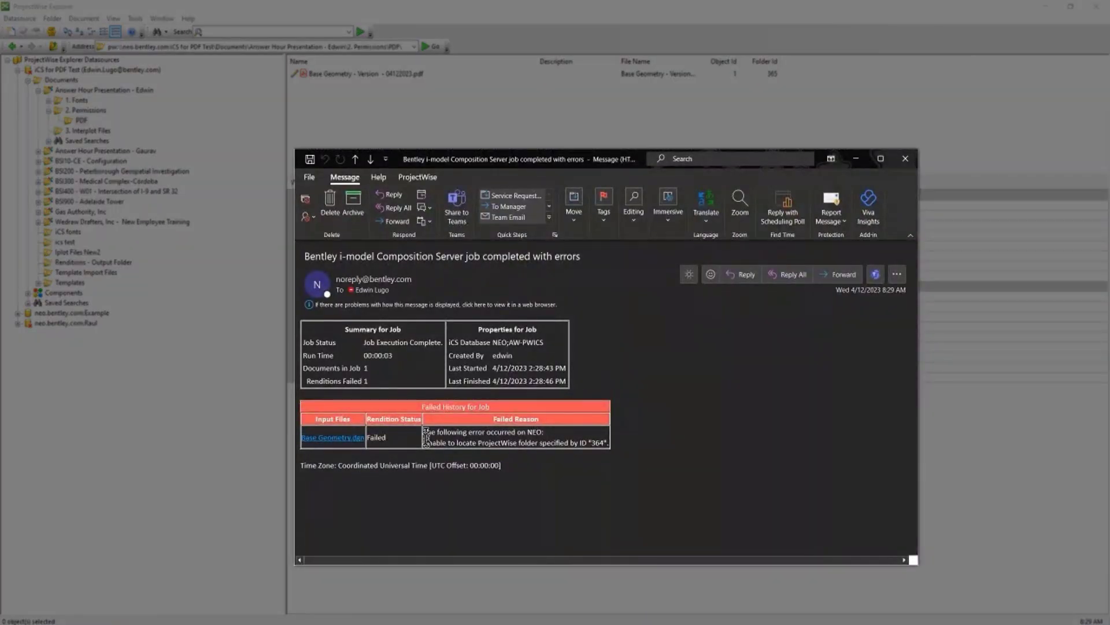
Read the failure reason about unlocatable folder ID 364, then close the e-mail
left_click_drag(426, 436, 605, 444)
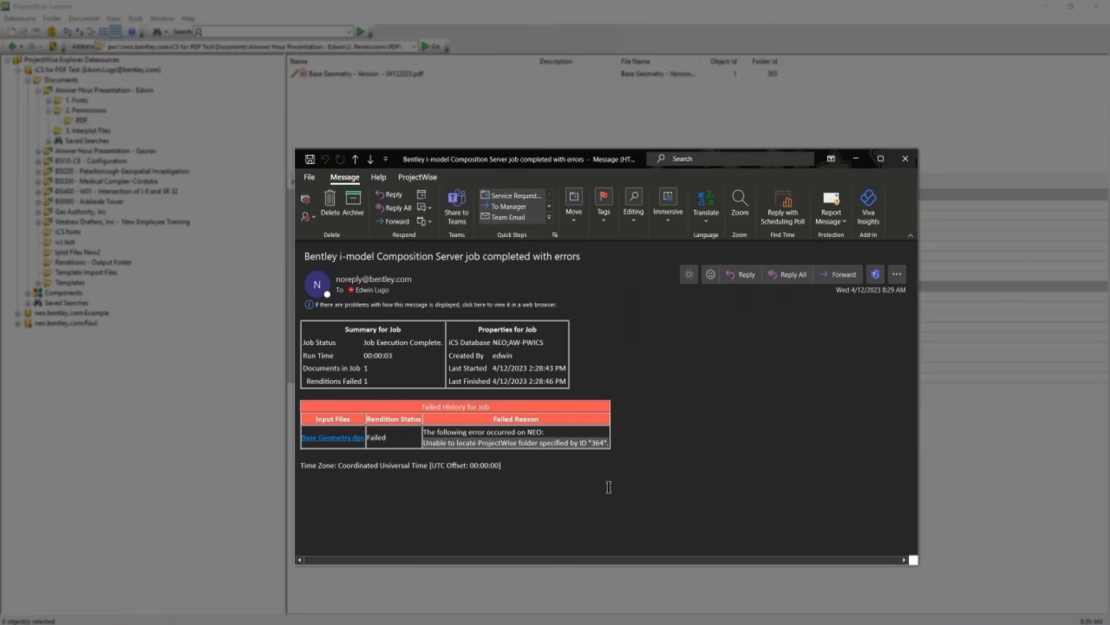
left_click(609, 485)
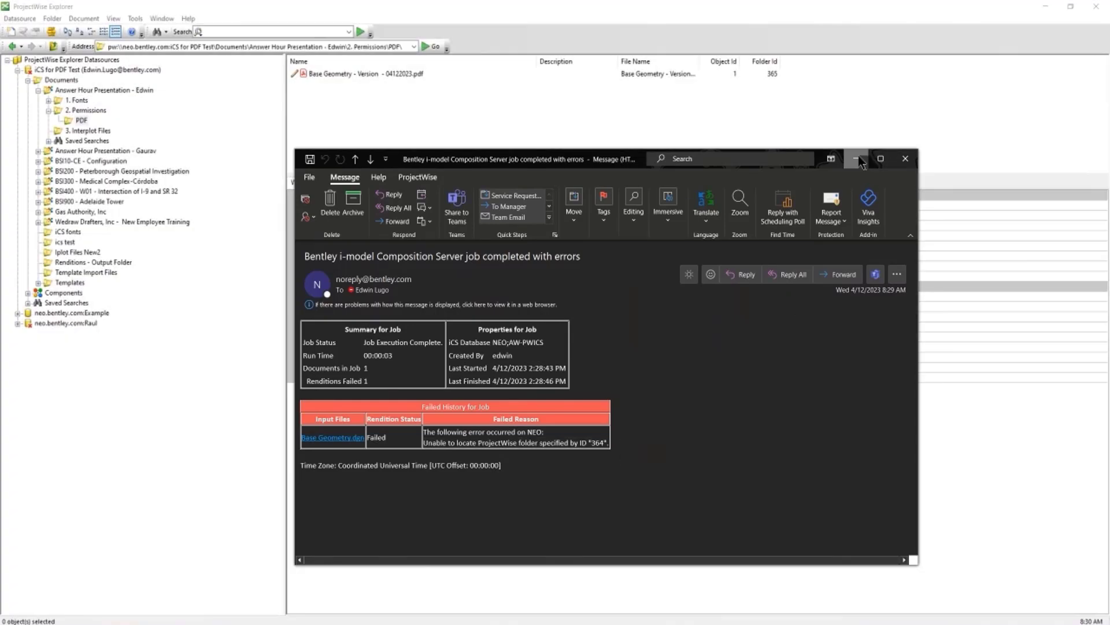
left_click(854, 157)
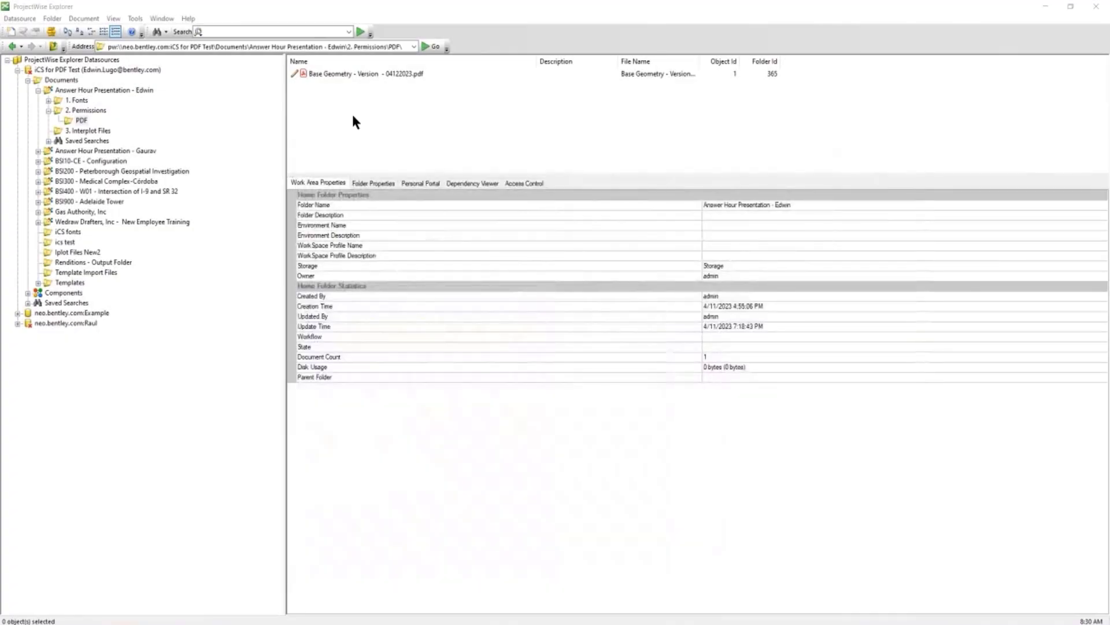
Log out of the iCS for PDF Test datasource
left_click(77, 70)
right_click(80, 73)
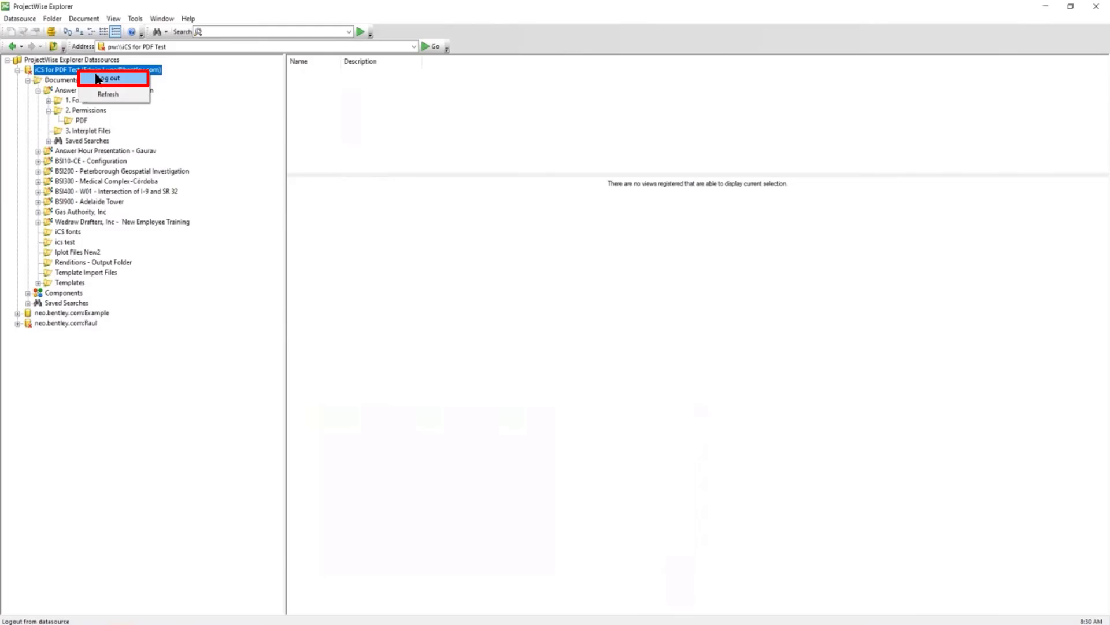
left_click(97, 78)
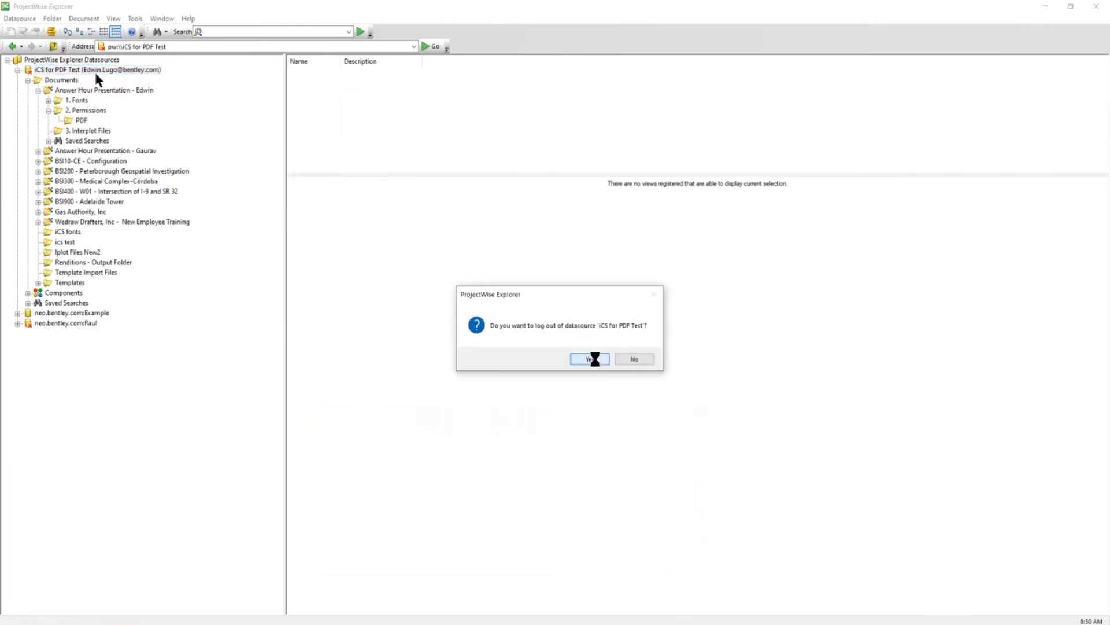
left_click(589, 359)
Log back in to the datasource under the administrator account with its password
right_click(55, 70)
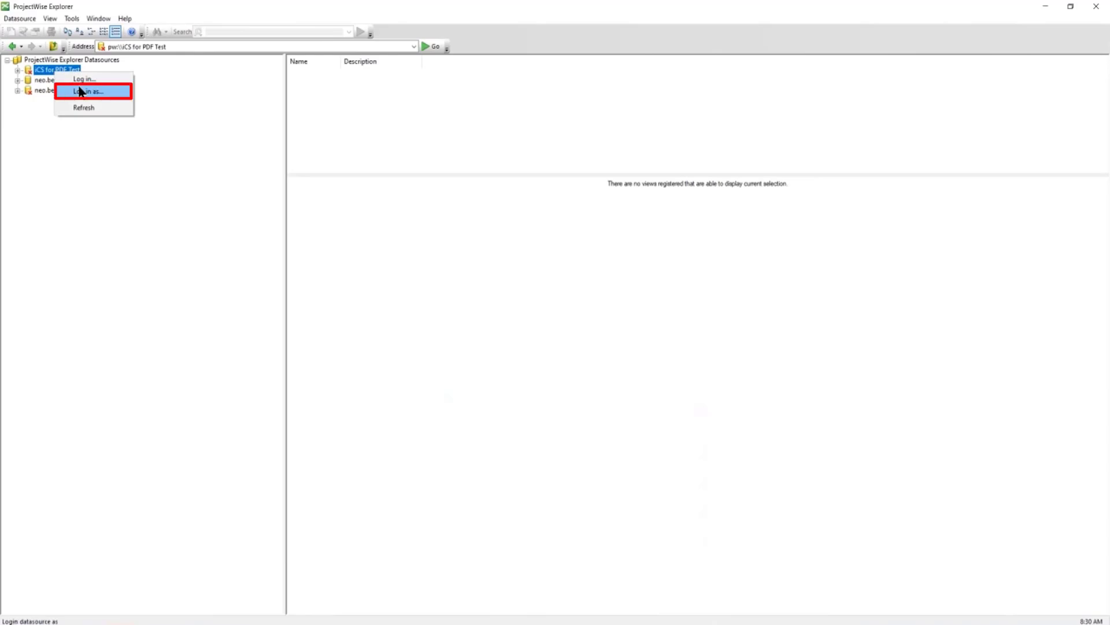
left_click(80, 91)
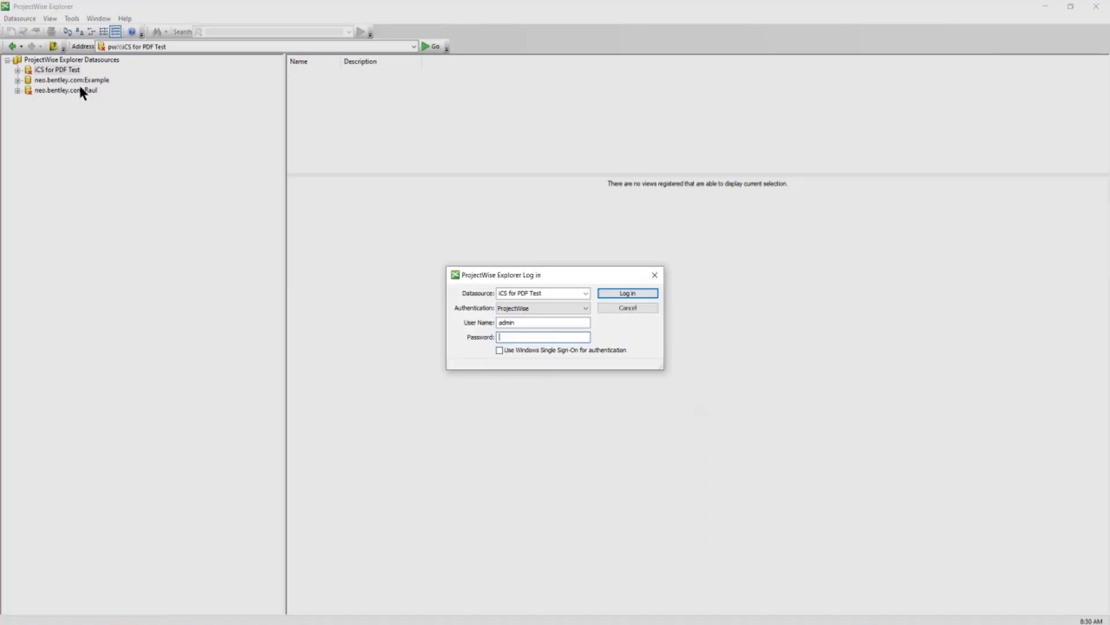
type("admin")
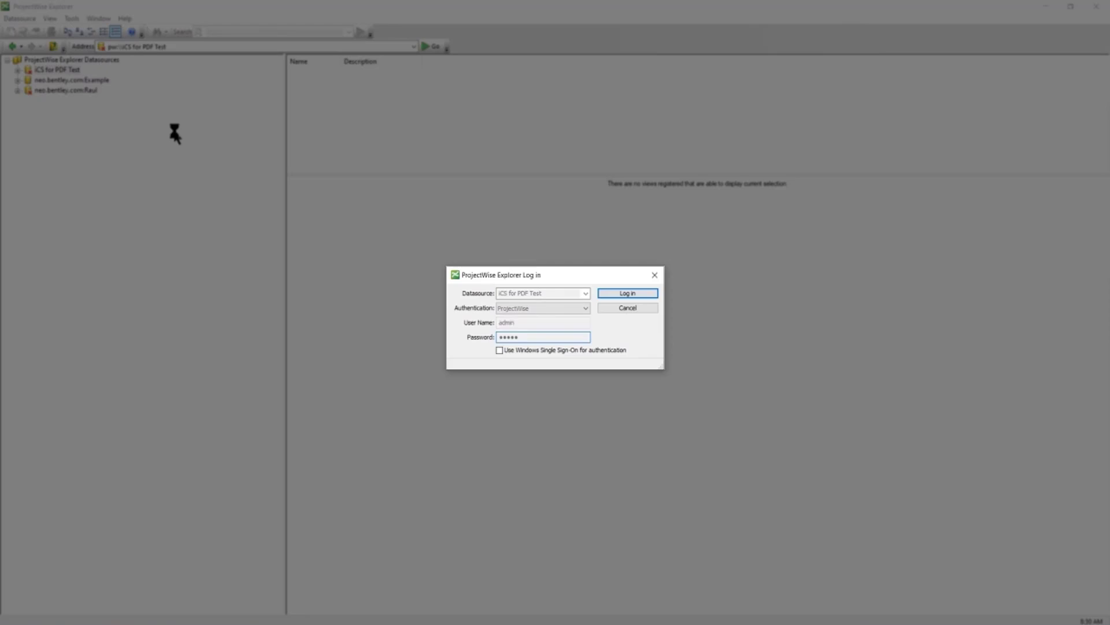
key("Return")
left_click(358, 124)
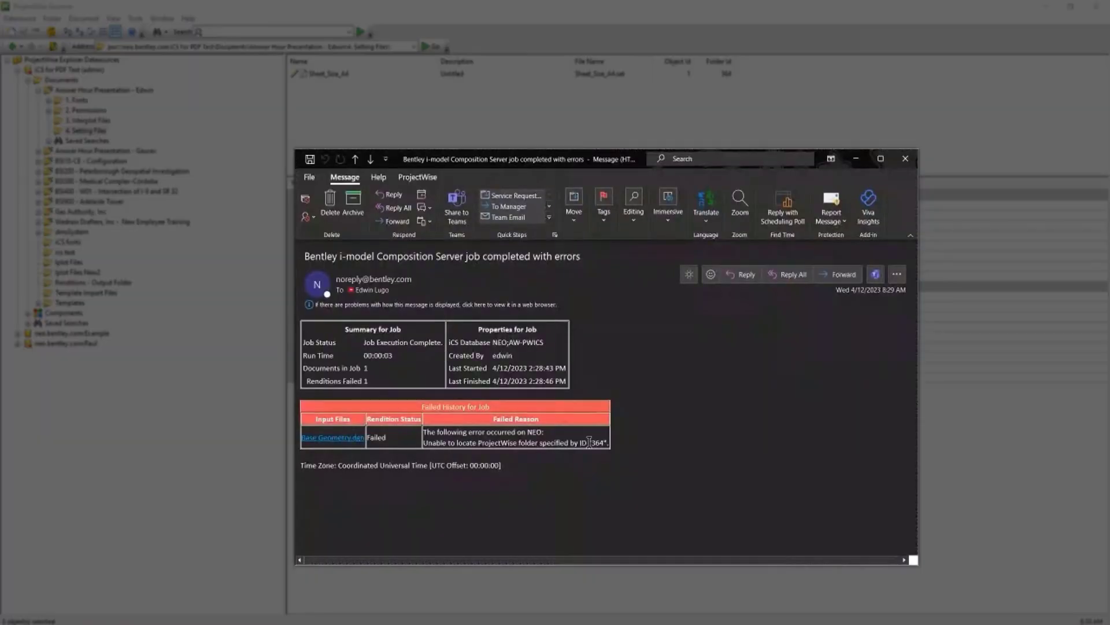
Note folder ID 364 in the e-mail and start an advanced search for Work Areas and Folders
left_click_drag(591, 443, 603, 443)
left_click(905, 158)
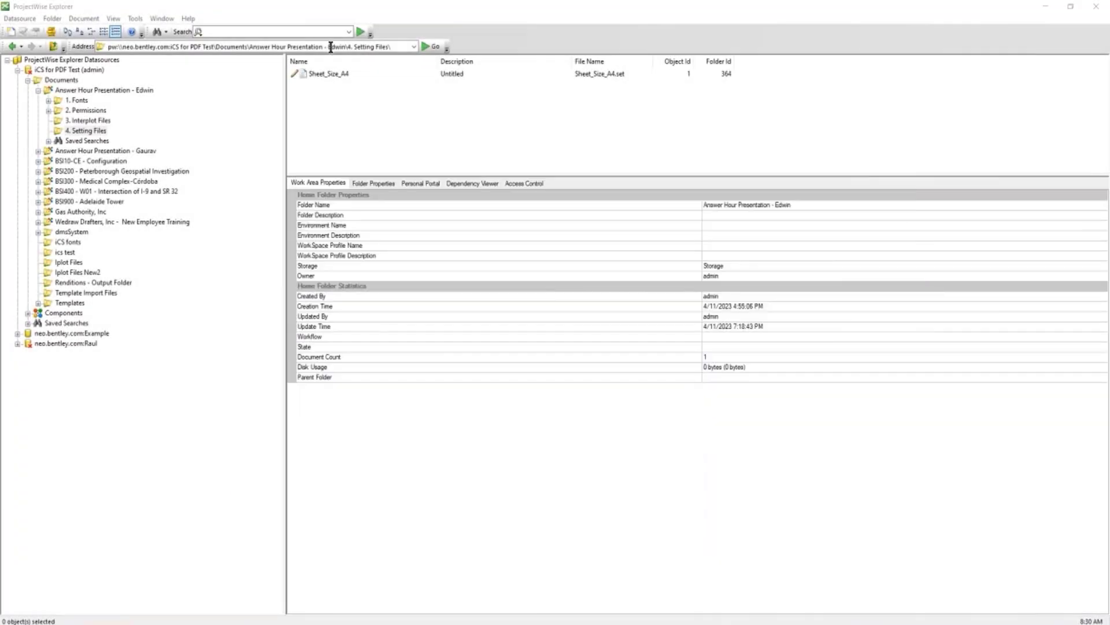
left_click(166, 32)
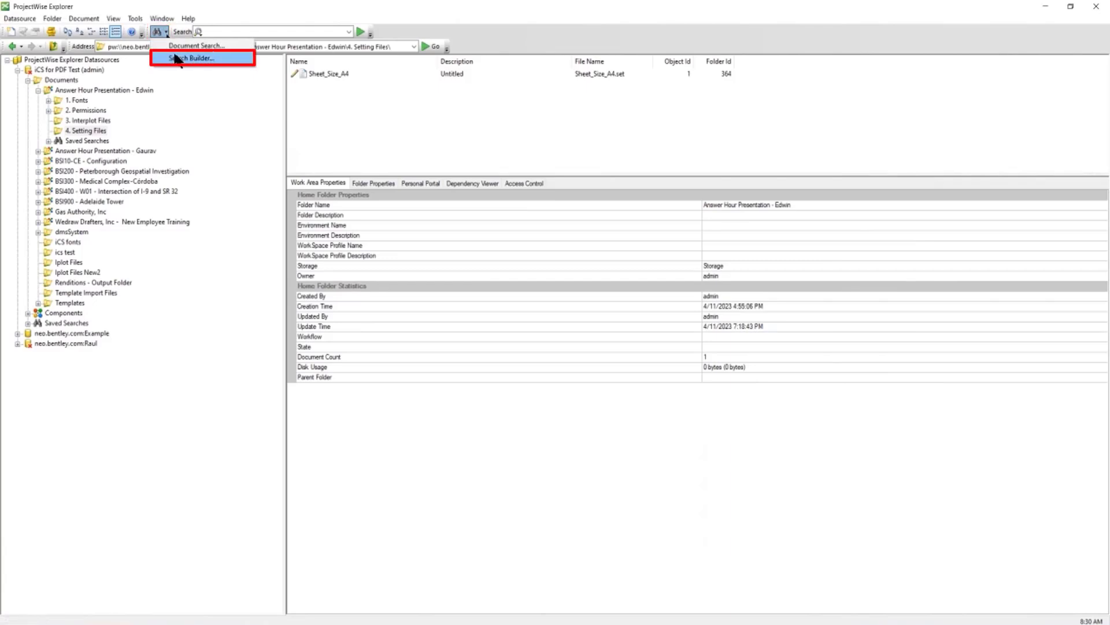
left_click(179, 59)
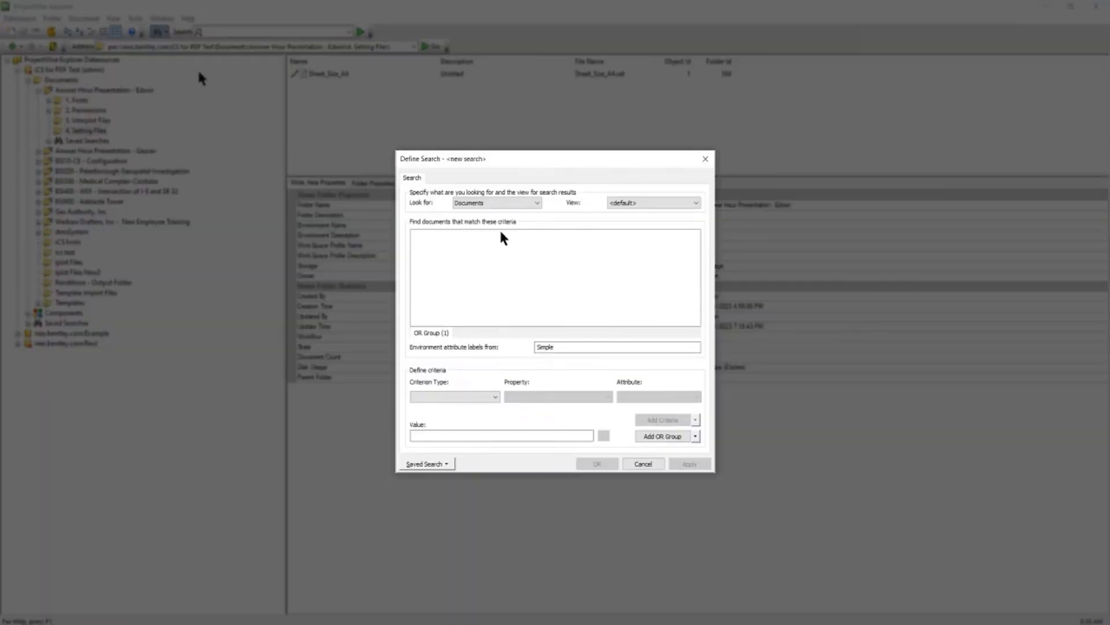
left_click(466, 202)
left_click(485, 215)
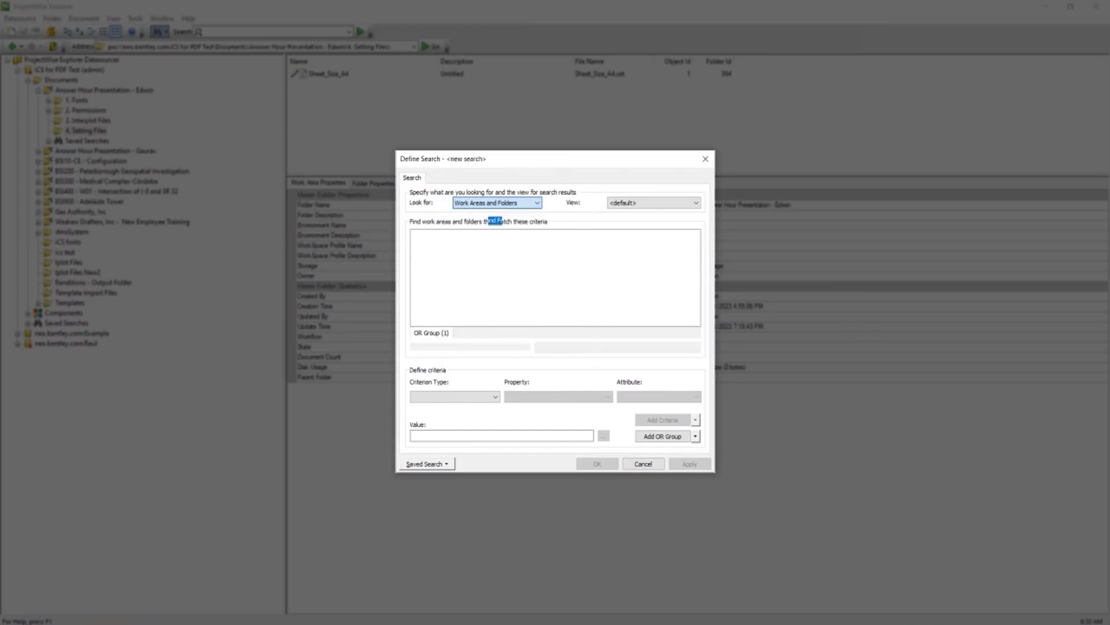
Add a General Properties criterion Folder ID = 364 and run the search
left_click(466, 397)
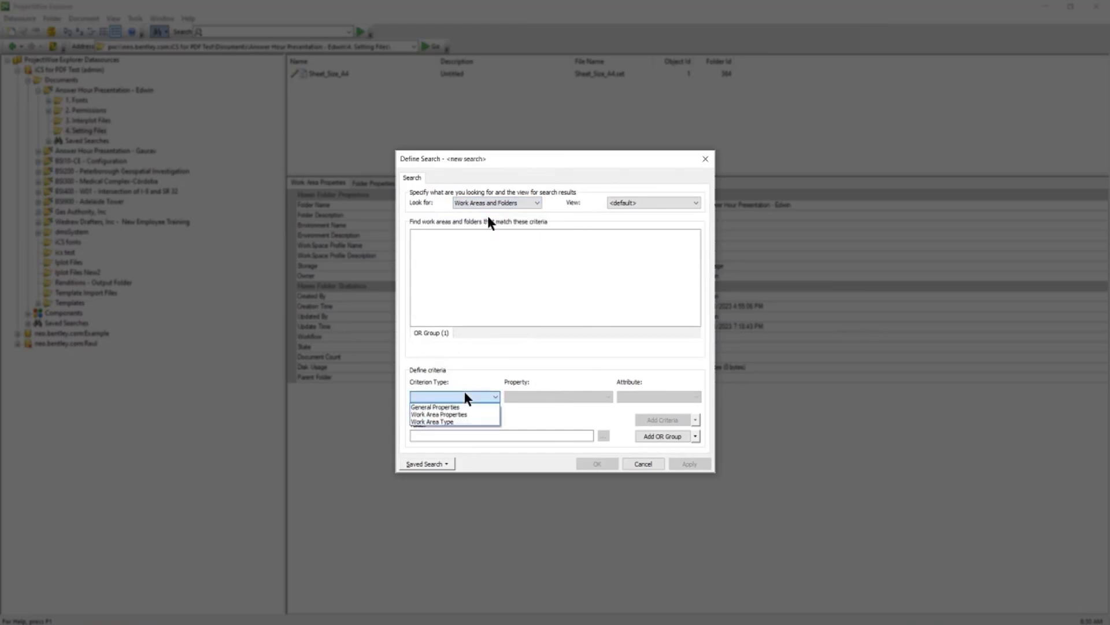
left_click(430, 407)
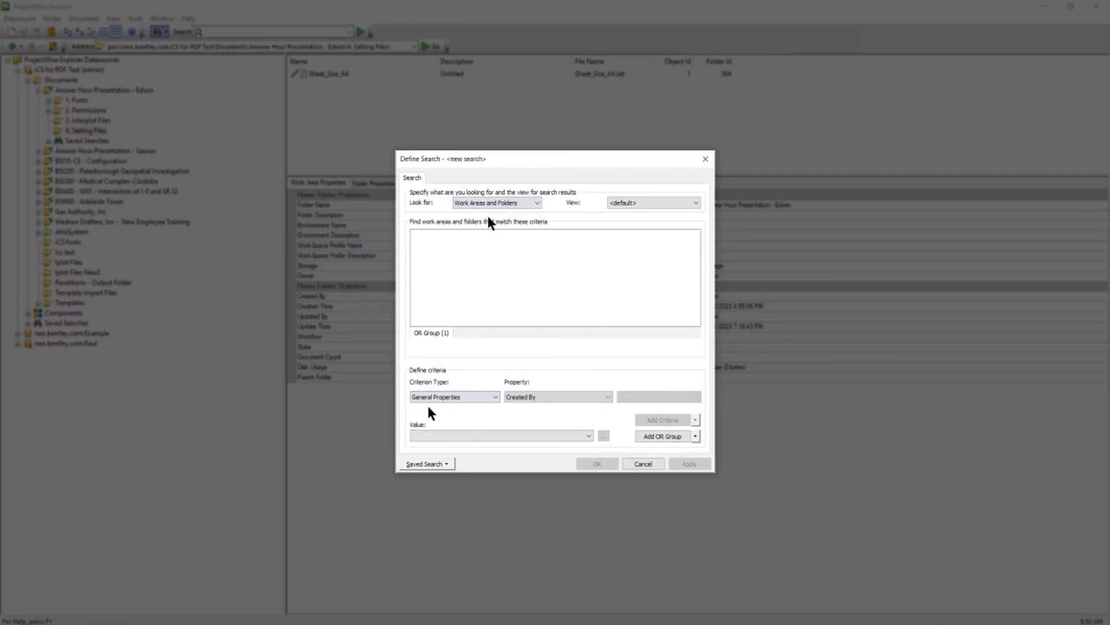
left_click(543, 397)
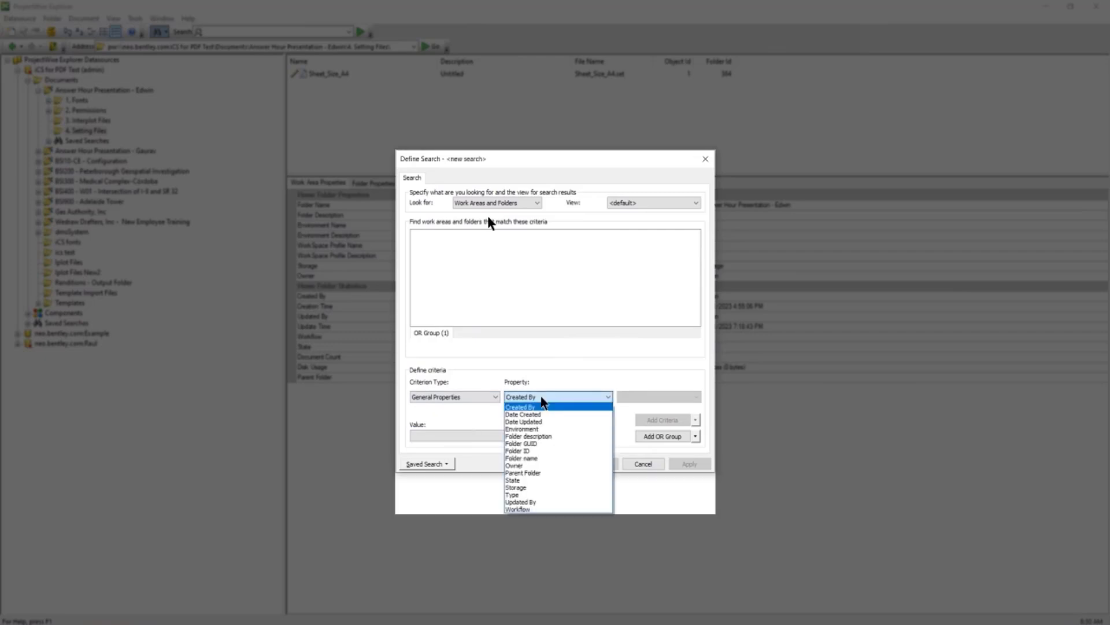
left_click(538, 456)
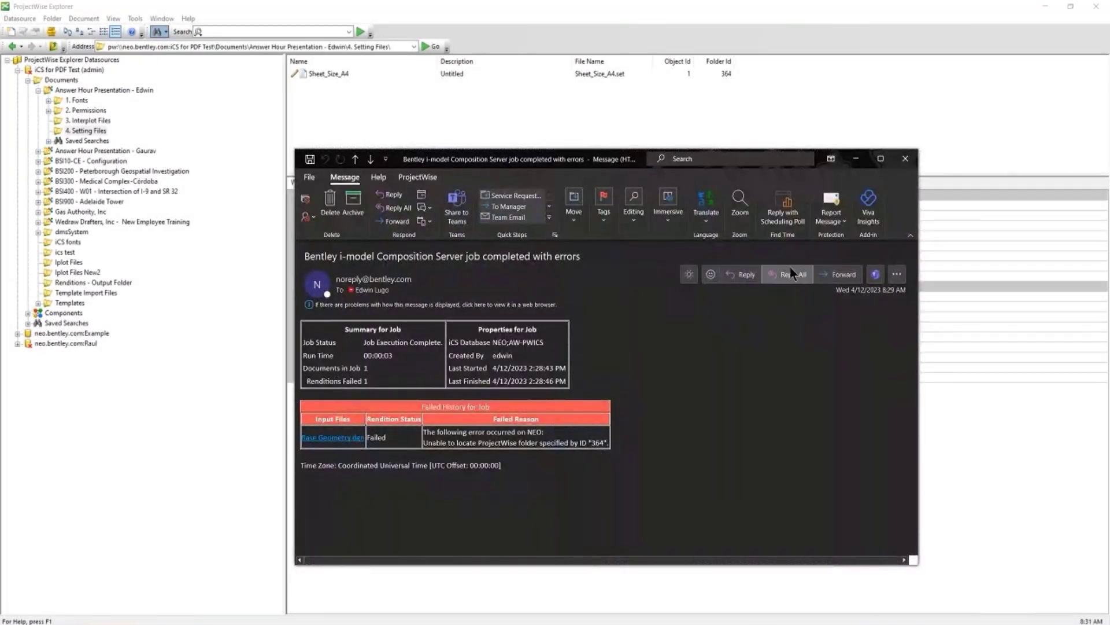
left_click(856, 159)
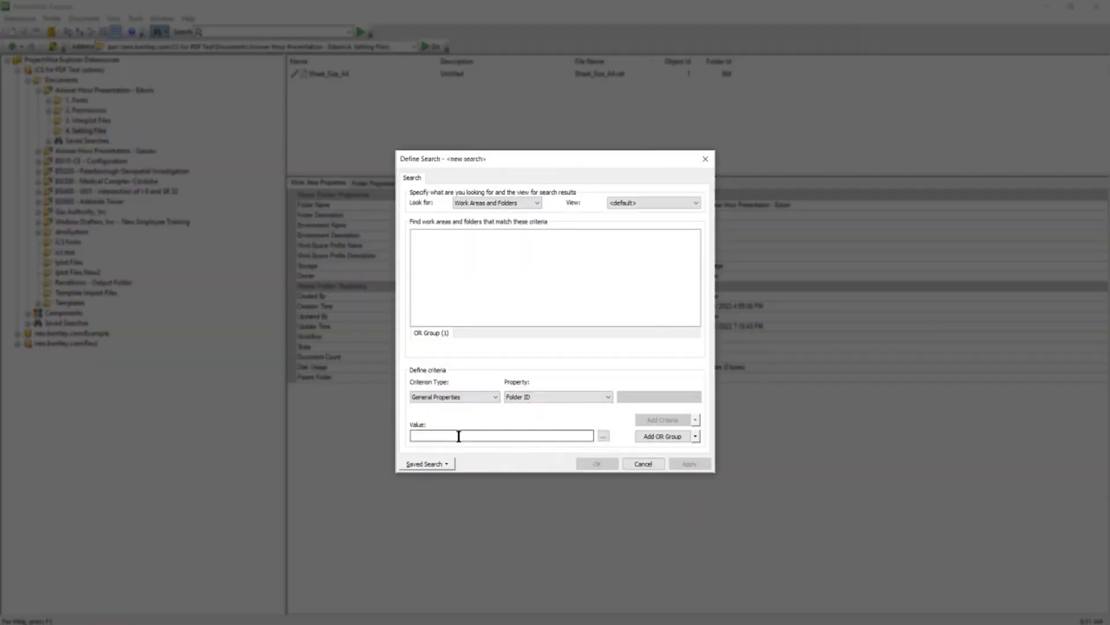
left_click(458, 435)
type("364")
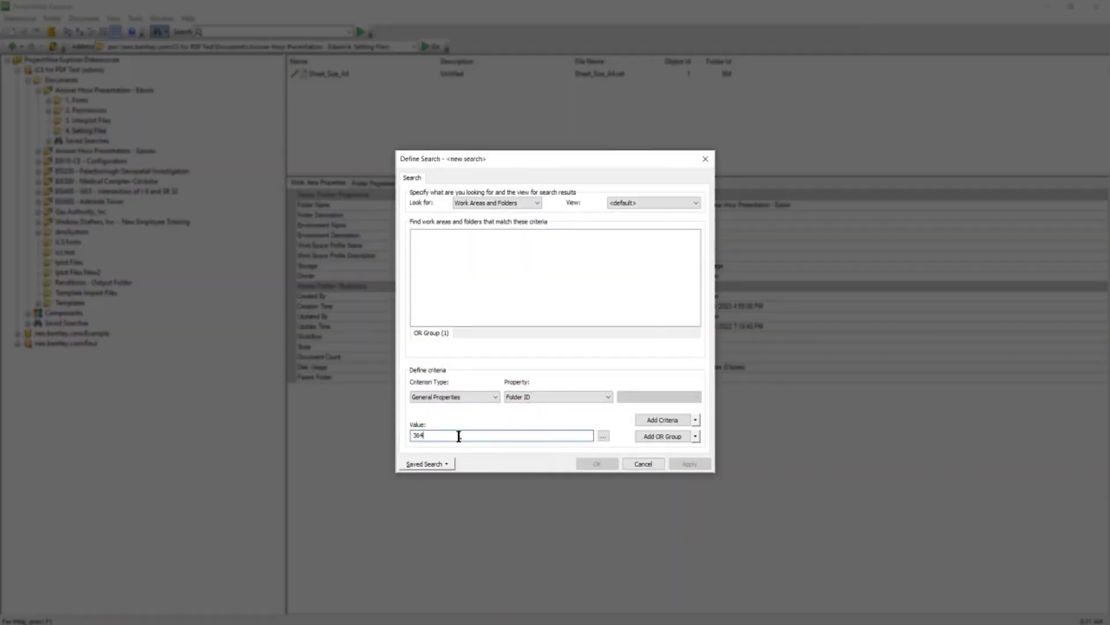
left_click(648, 417)
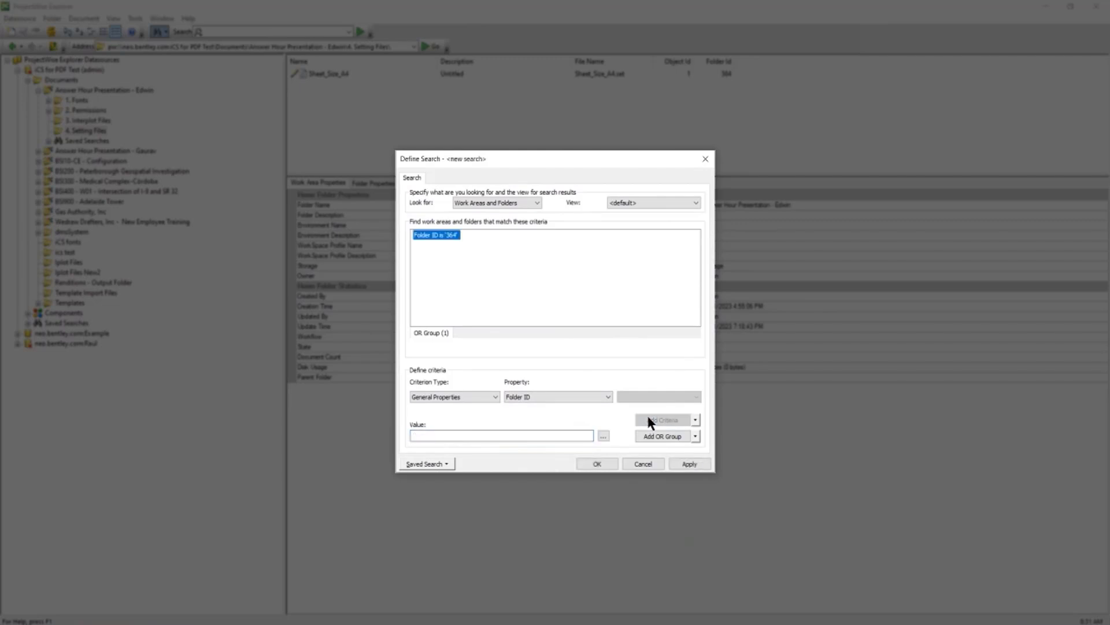
left_click(597, 464)
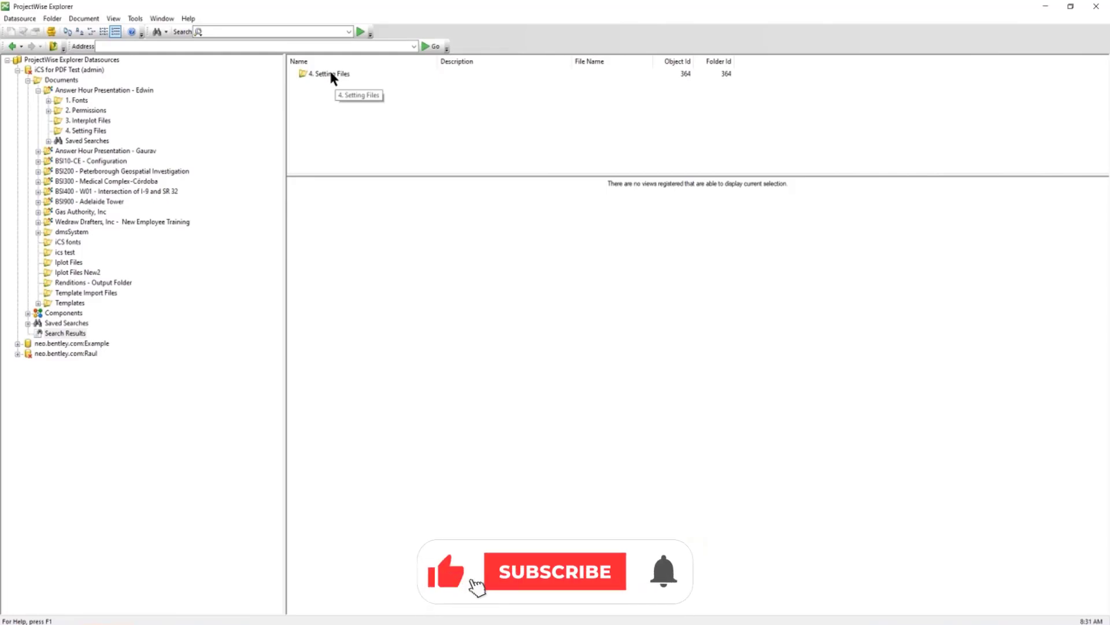
Give the non-administrator user Read instead of No Access on 4. Setting Files and apply
left_click(330, 74)
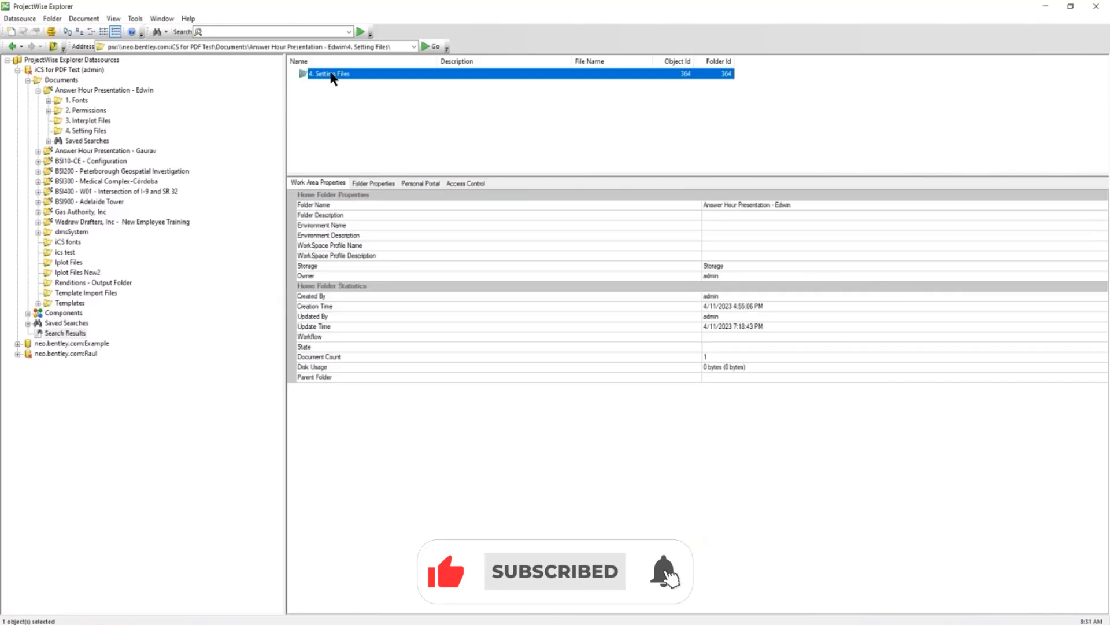
left_click(468, 183)
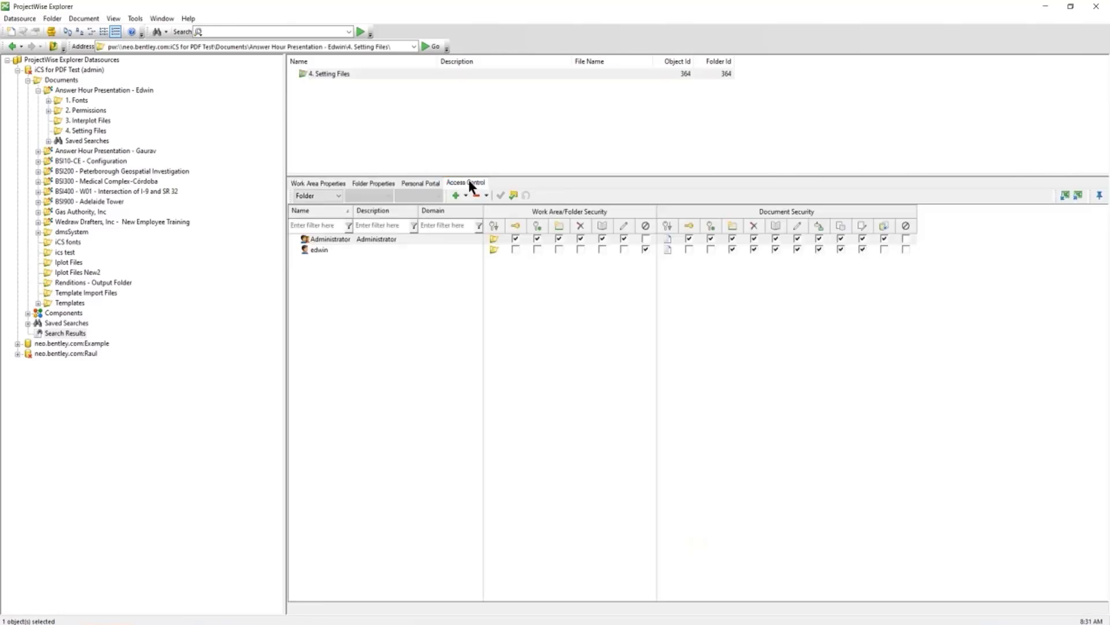
left_click(325, 251)
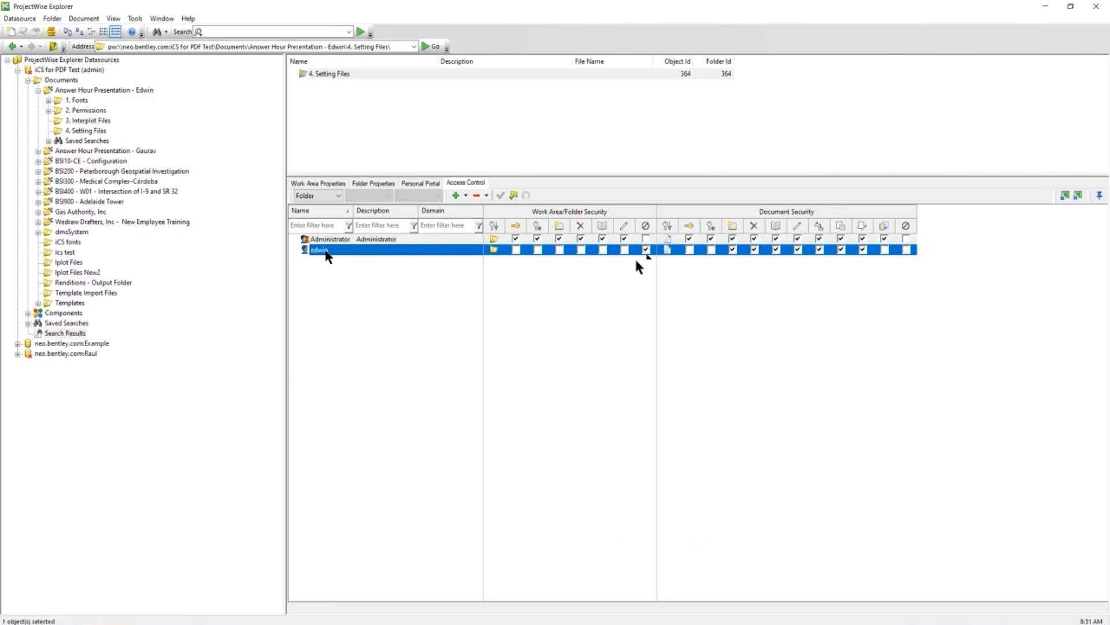
left_click(603, 250)
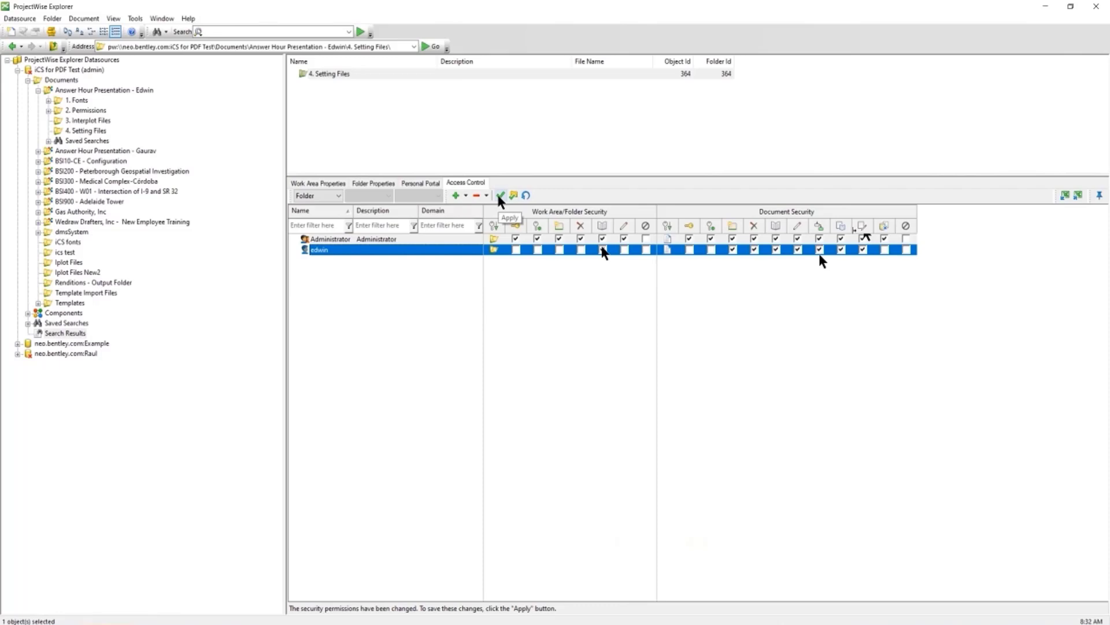
left_click(499, 195)
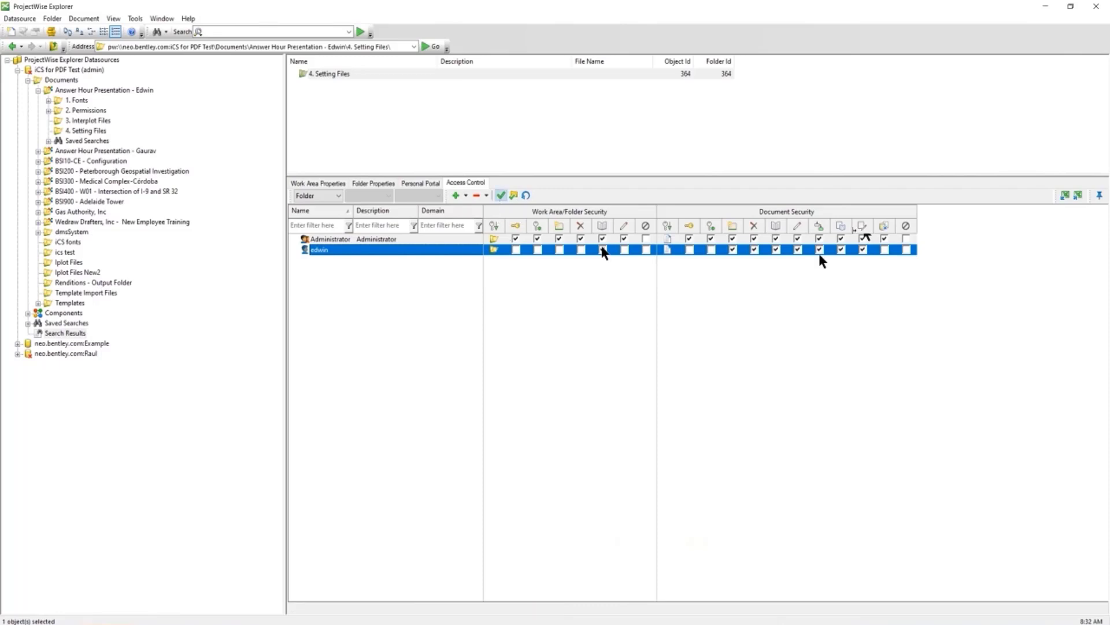
Log out of the iCS for PDF Test datasource, confirming with Yes
left_click(73, 70)
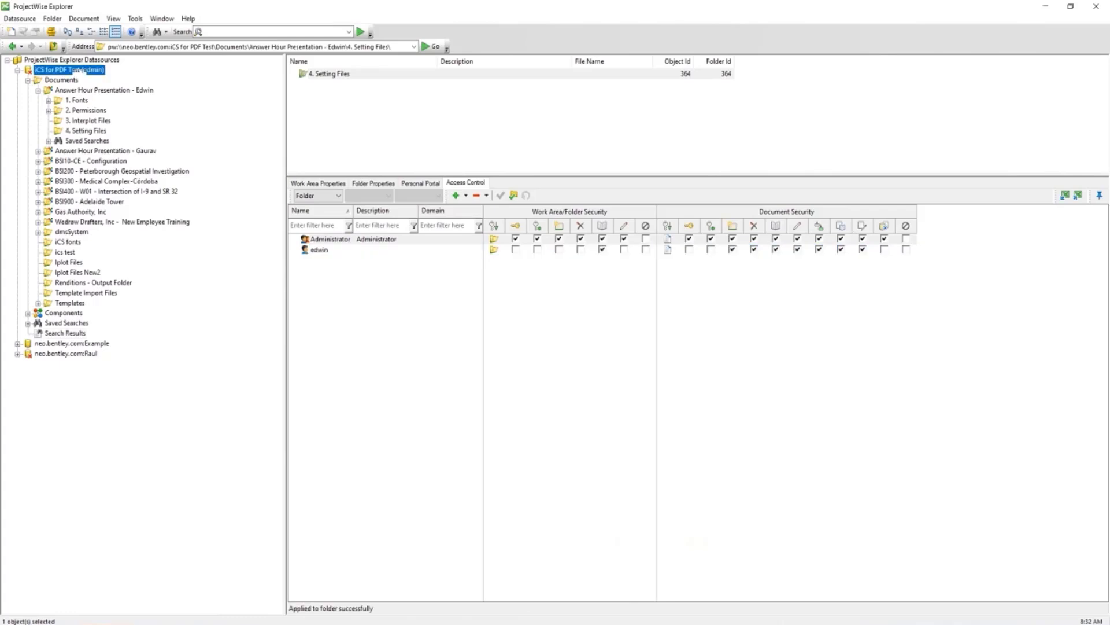
left_click(86, 130)
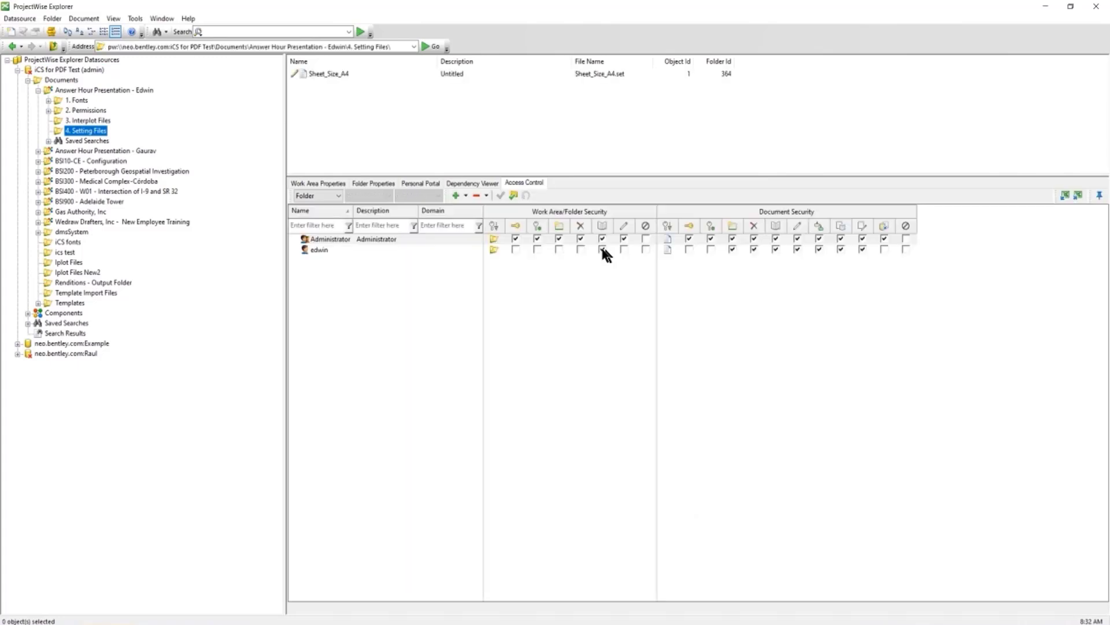
left_click(75, 89)
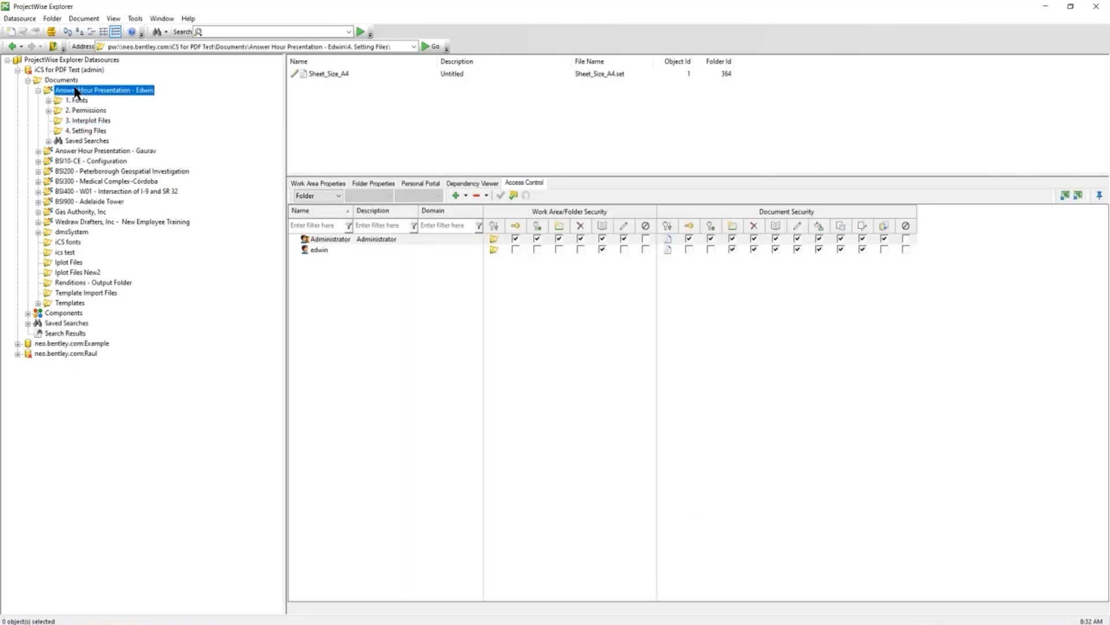
right_click(64, 70)
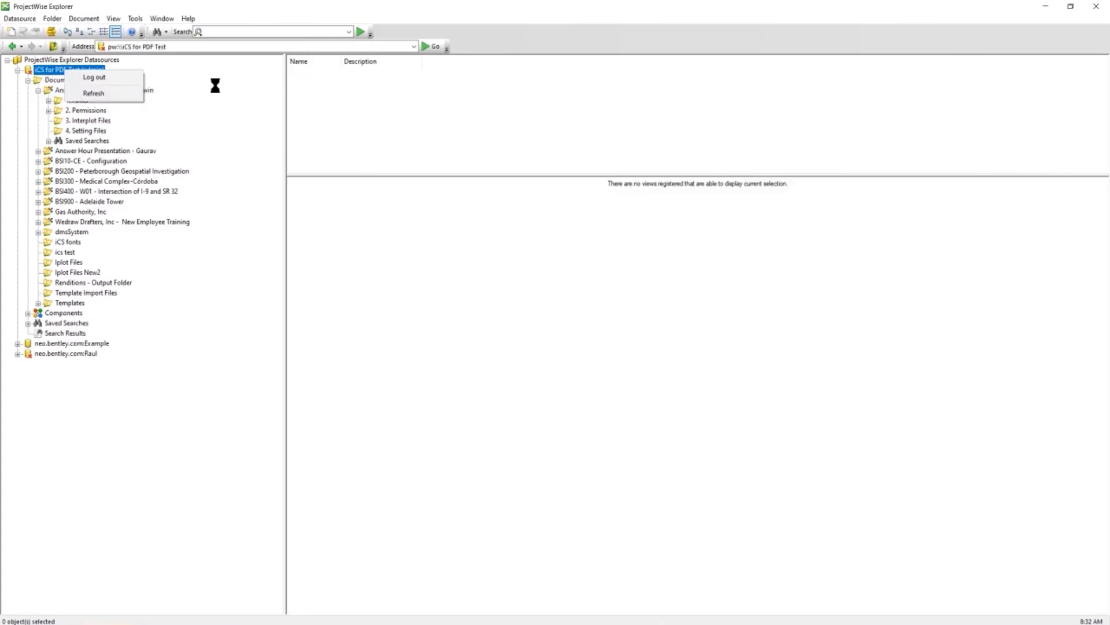
left_click(127, 77)
left_click(588, 357)
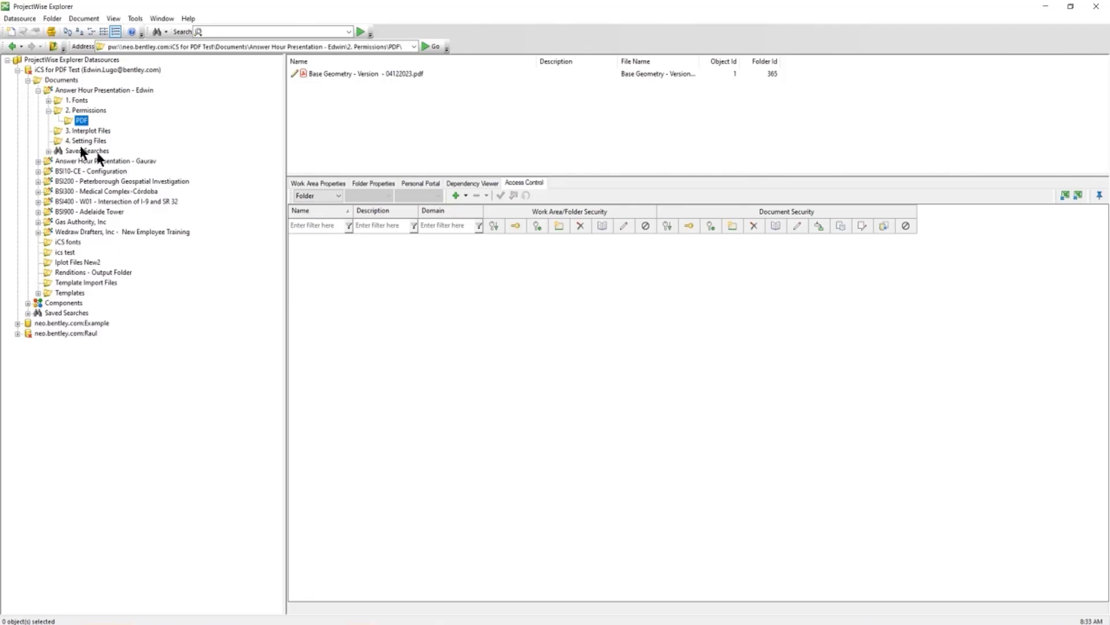
Submit a Lugo Profile PDF rendition of Base Geometry.dgn with Sheet_Size_A4 presentation
left_click(84, 110)
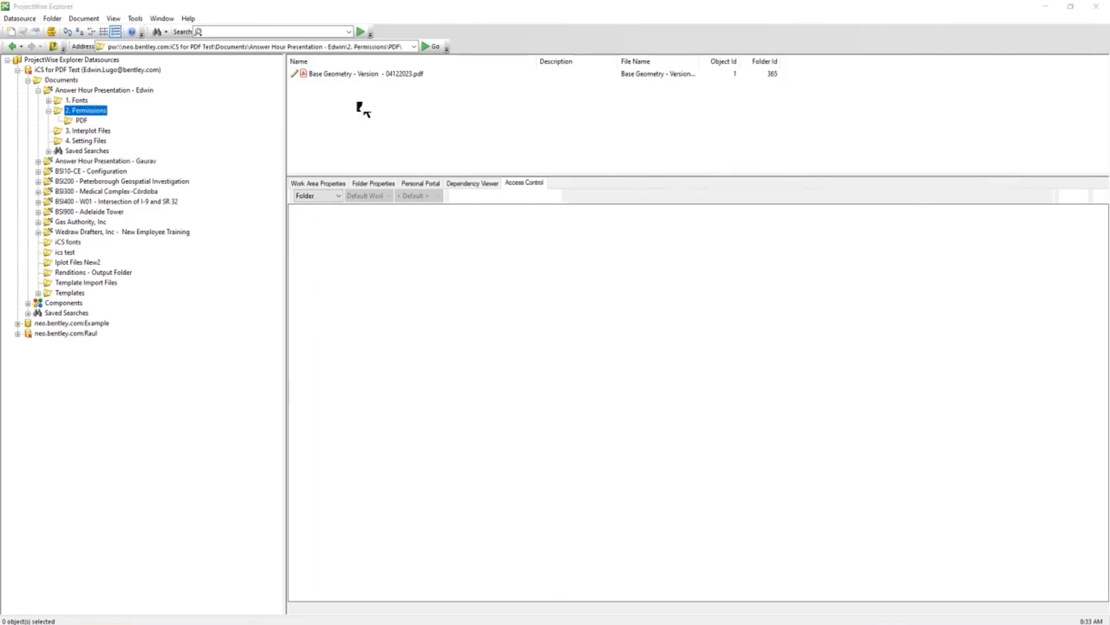
left_click(317, 85)
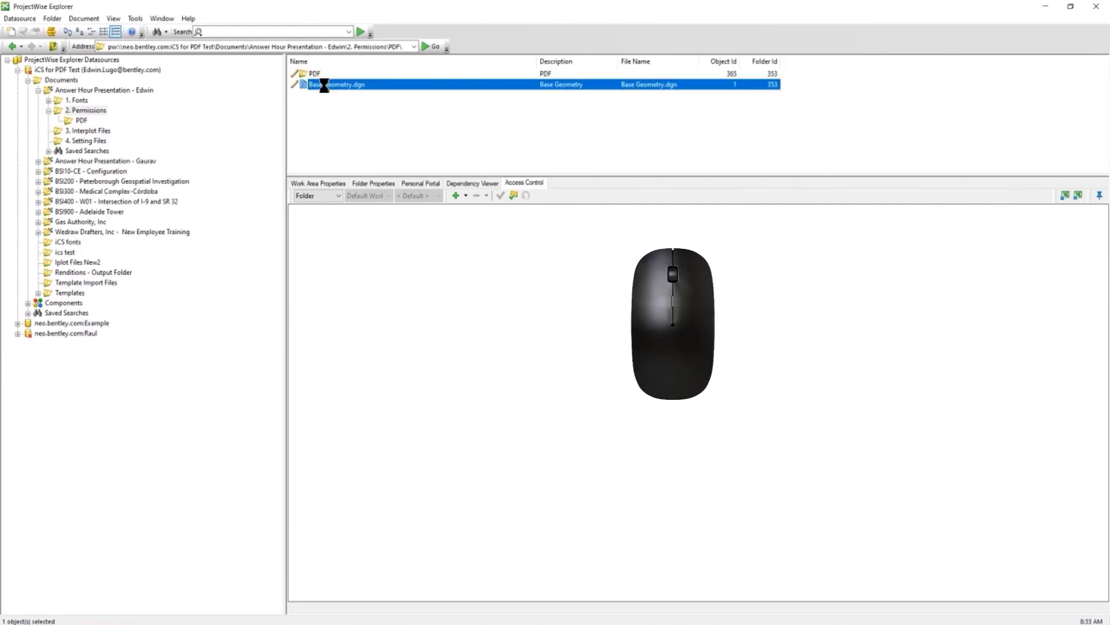
right_click(325, 86)
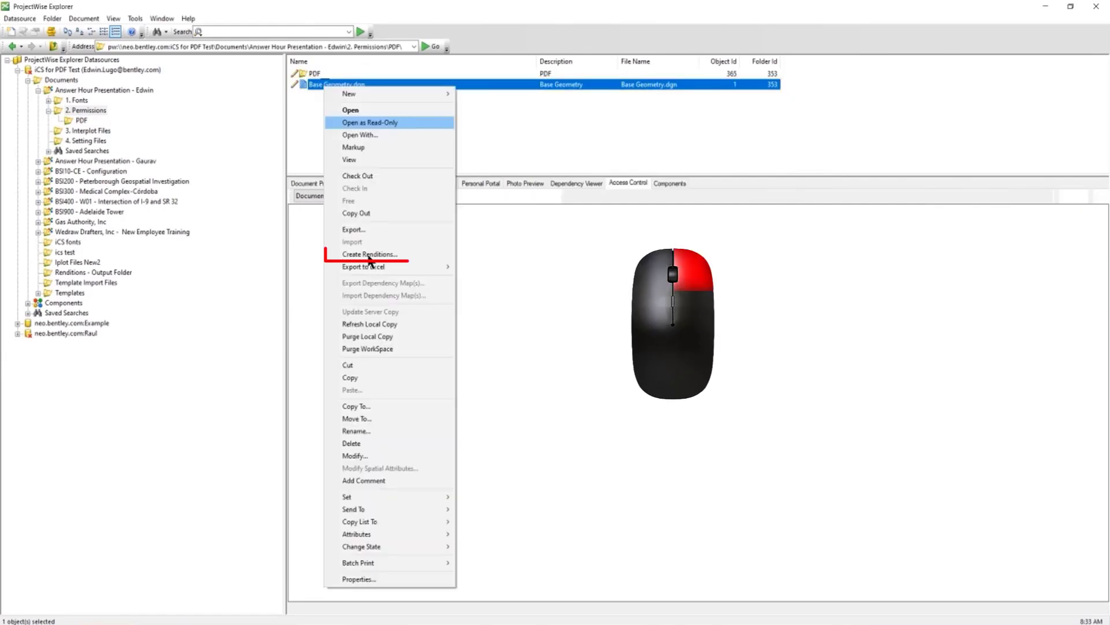
left_click(368, 255)
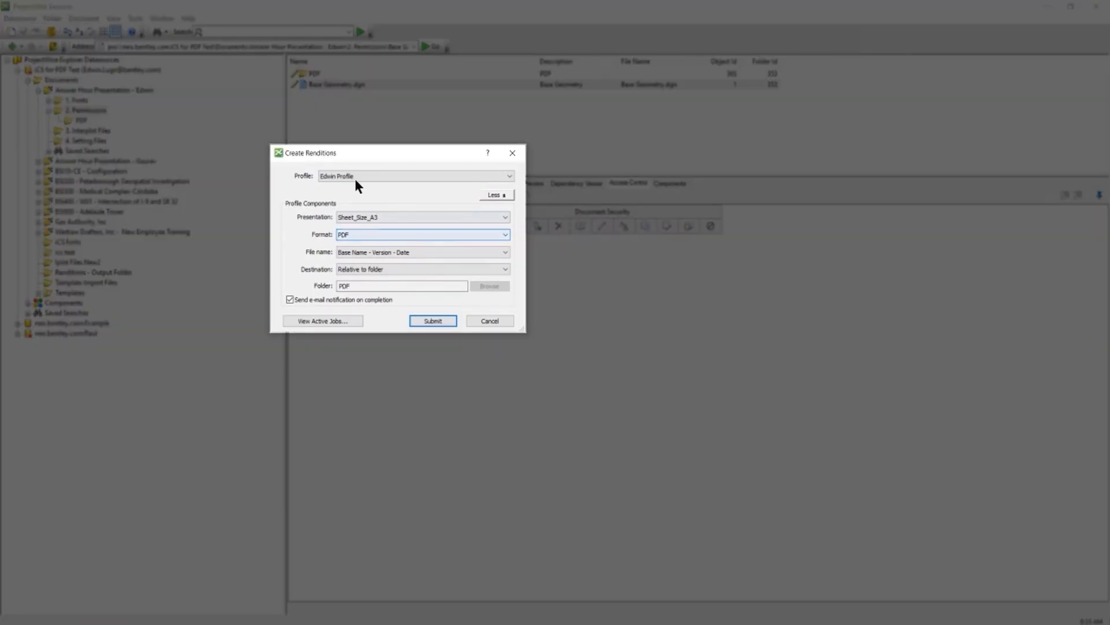
left_click(351, 180)
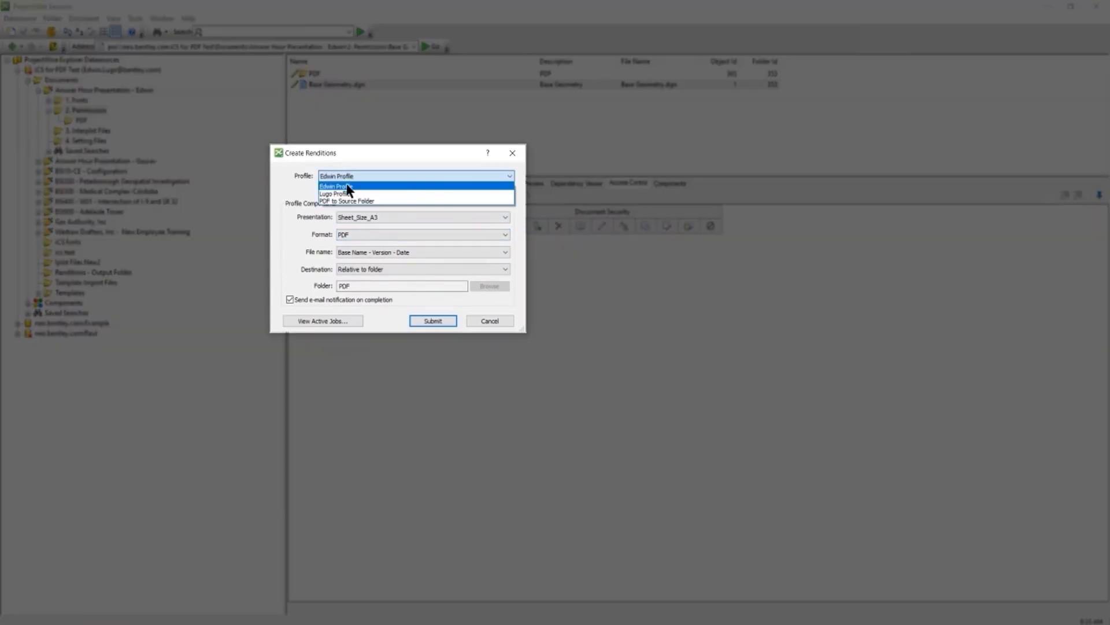
left_click(348, 189)
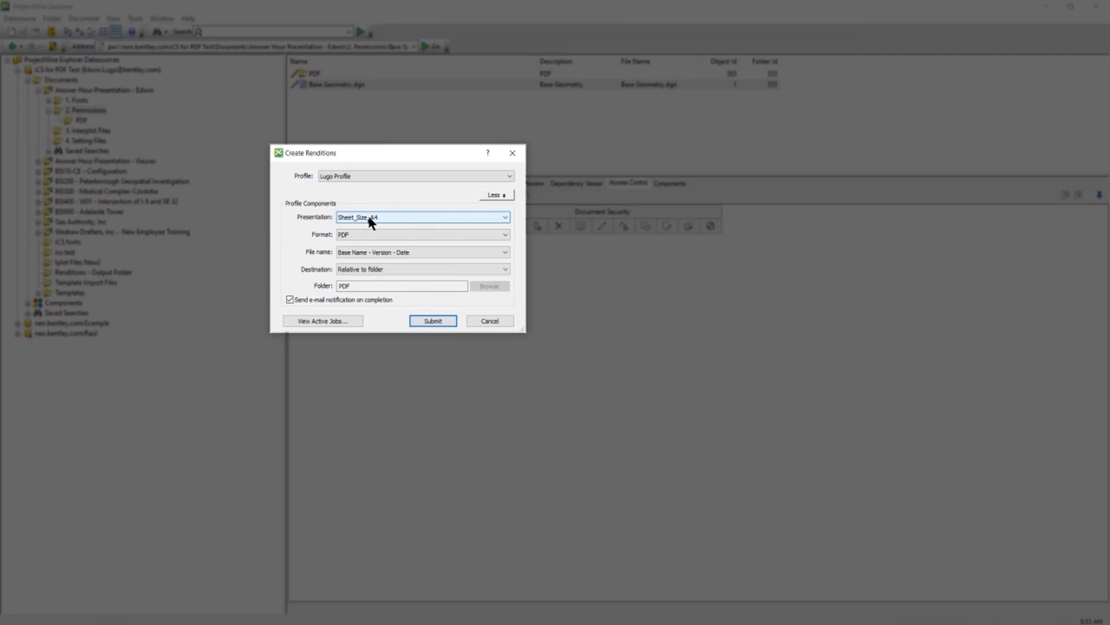
left_click(431, 321)
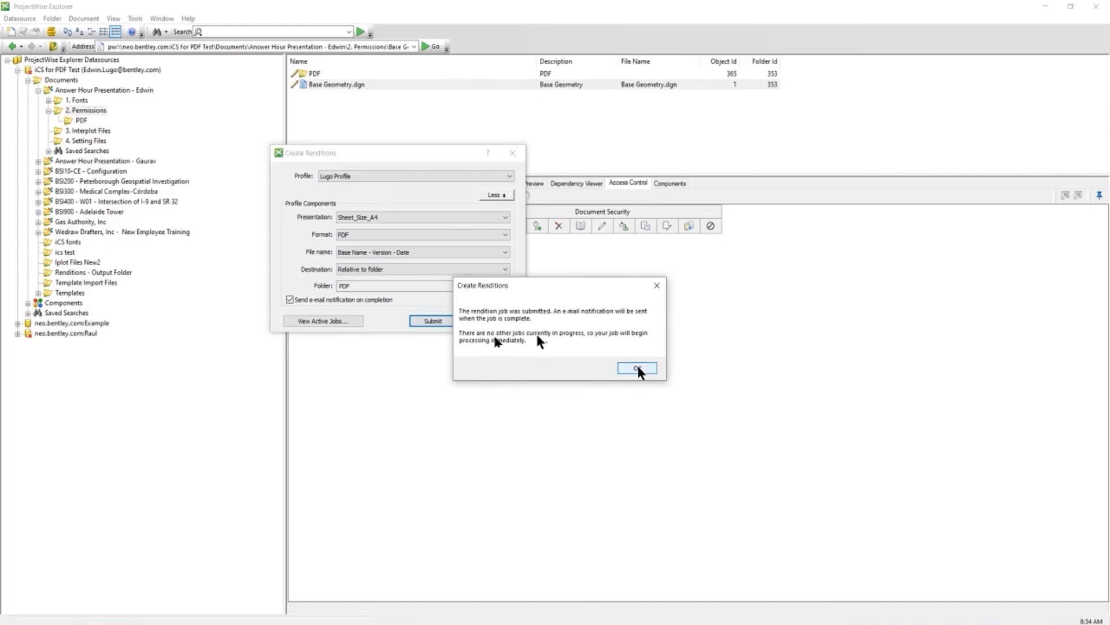
Acknowledge the submission and verify the active rendition jobs list is empty
left_click(638, 369)
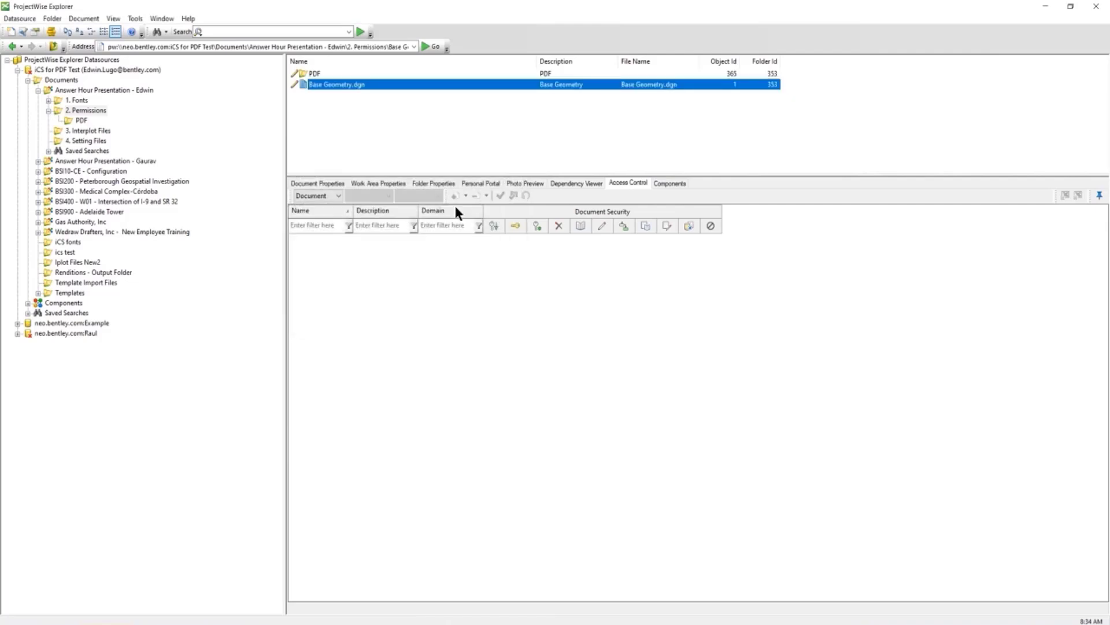
right_click(327, 84)
left_click(353, 253)
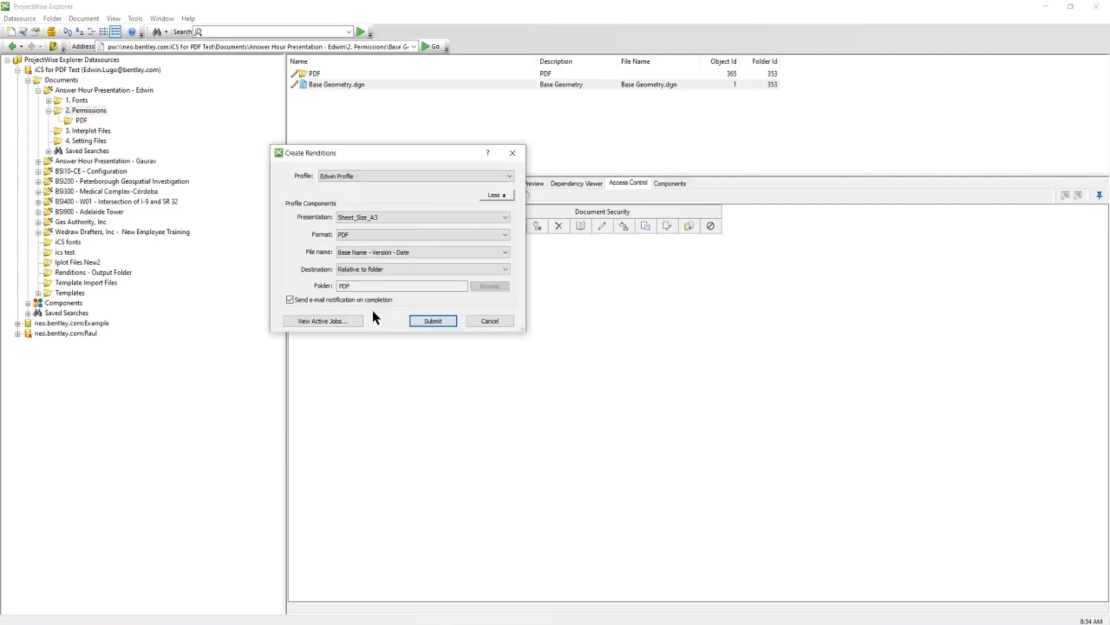
left_click(350, 321)
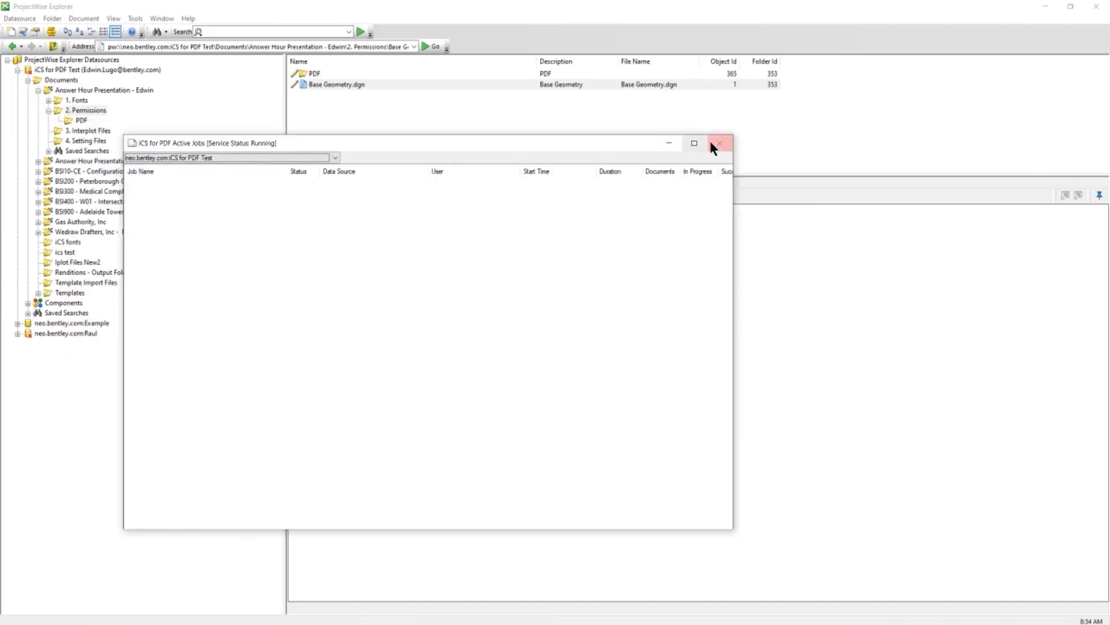
left_click(718, 144)
left_click(486, 319)
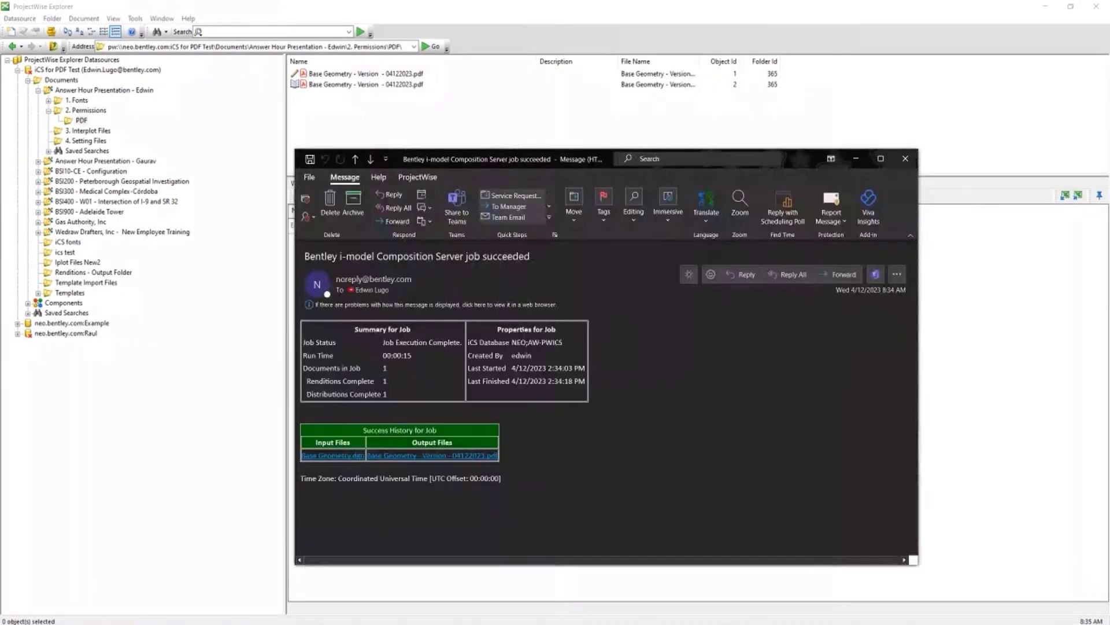
Compare the job-succeeded and job-with-errors rendition emails side by side, then close both
left_click_drag(574, 160, 698, 94)
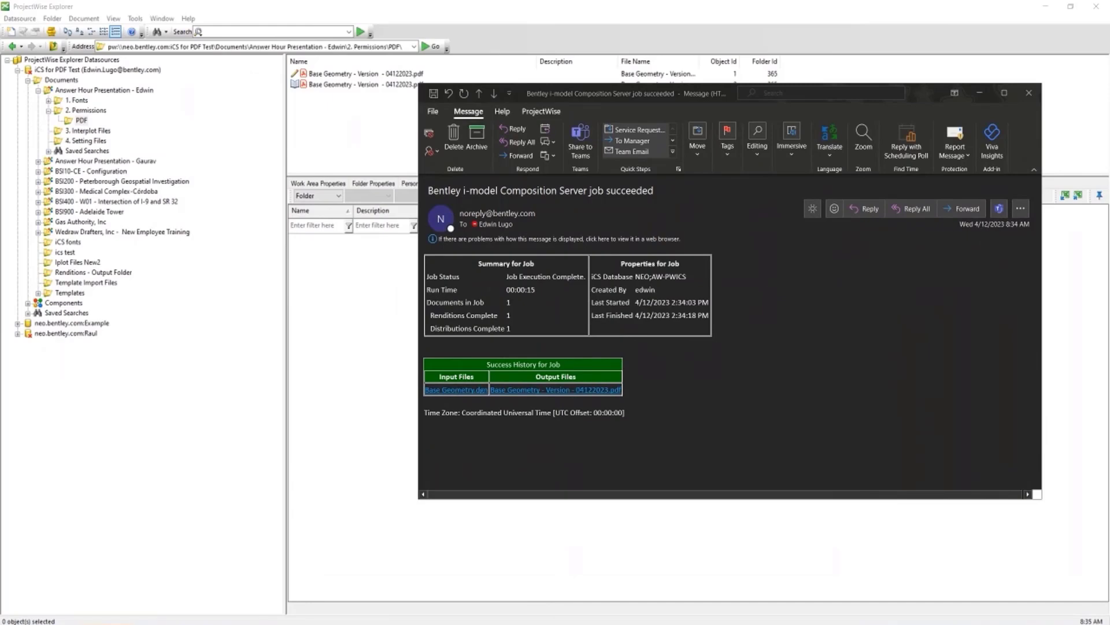
left_click_drag(495, 169, 377, 237)
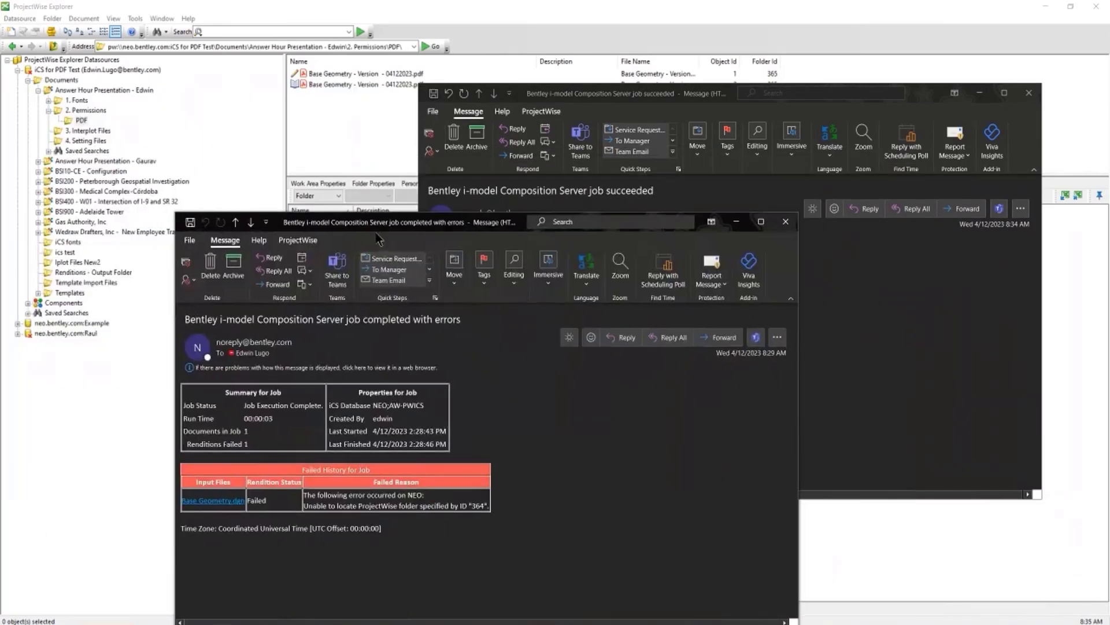
left_click(956, 310)
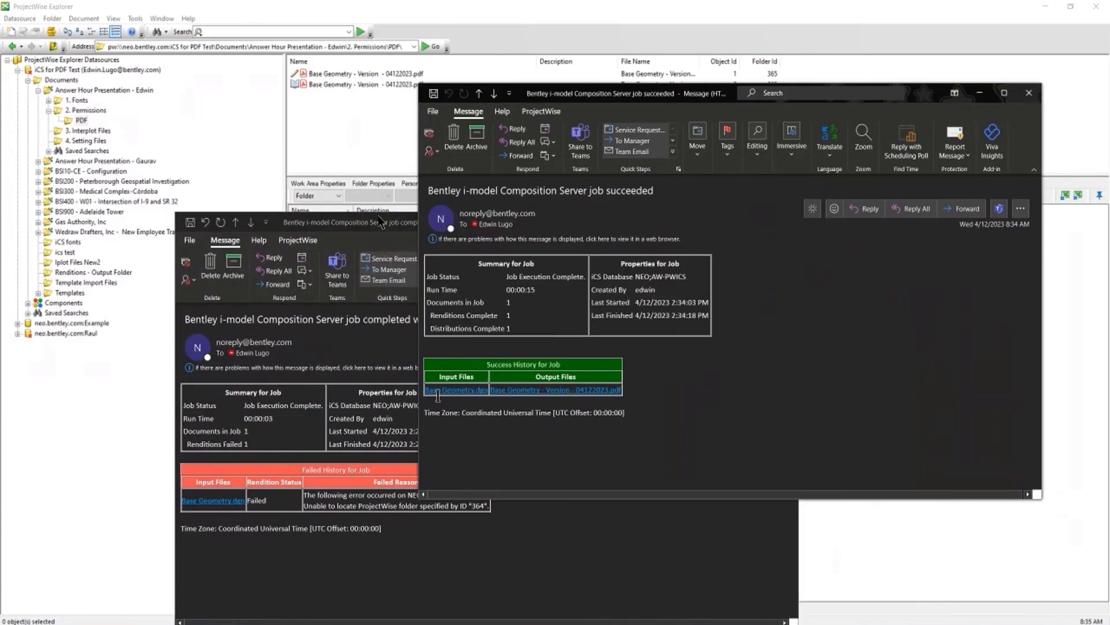
left_click(388, 225)
left_click(789, 222)
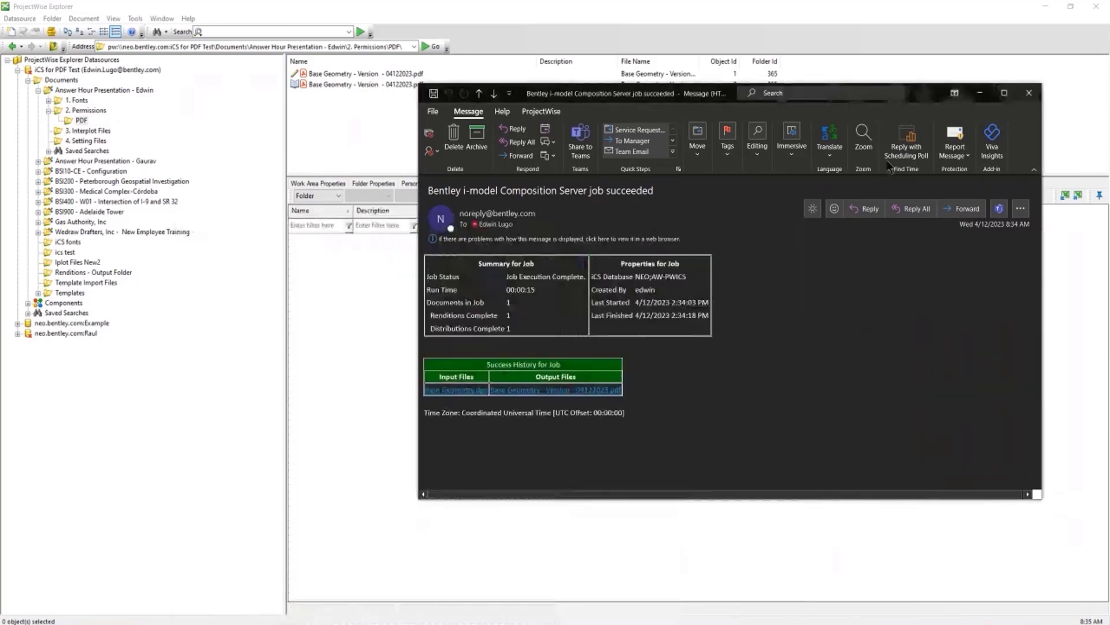
left_click(1029, 93)
Open the new Base Geometry PDF in Acrobat, review its six geometry sheets, then close it
left_click(342, 76)
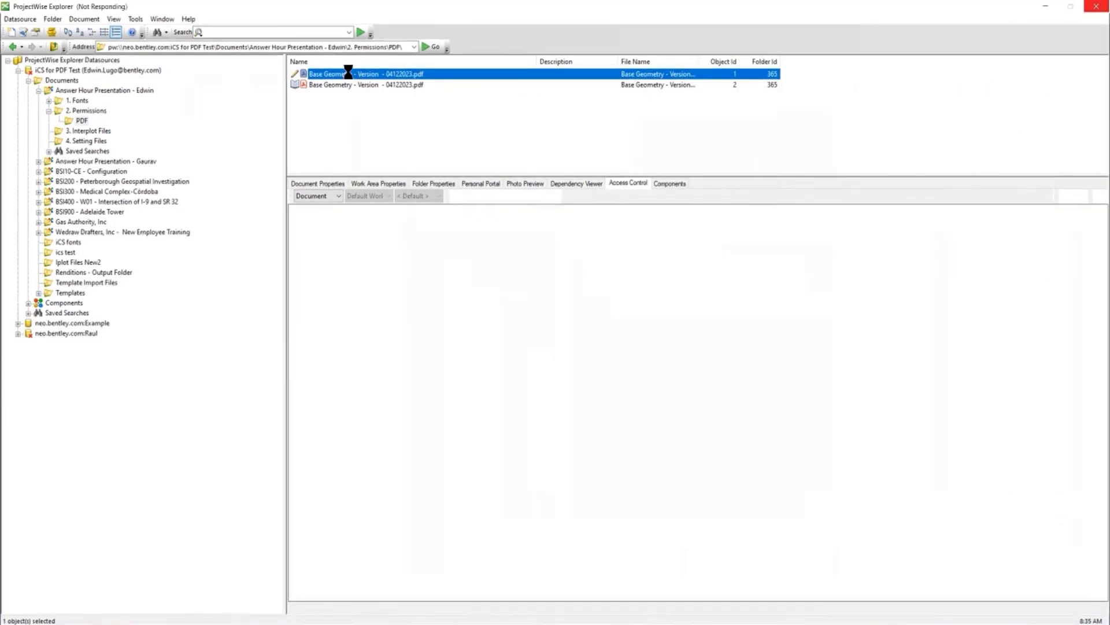
double_click(347, 73)
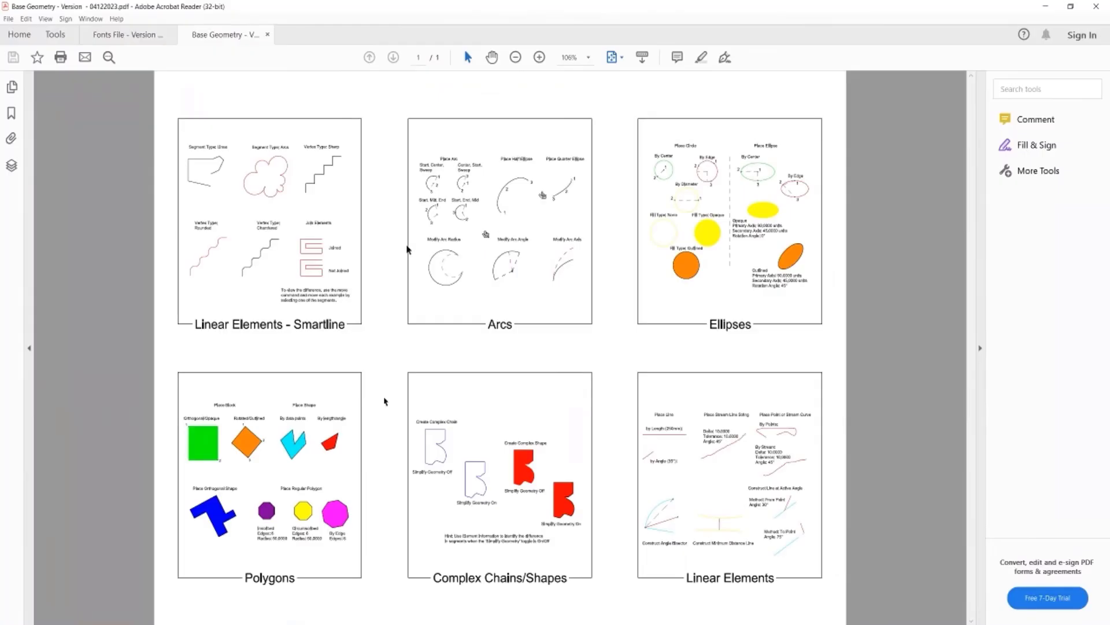
left_click(1096, 7)
left_click(508, 342)
left_click(407, 134)
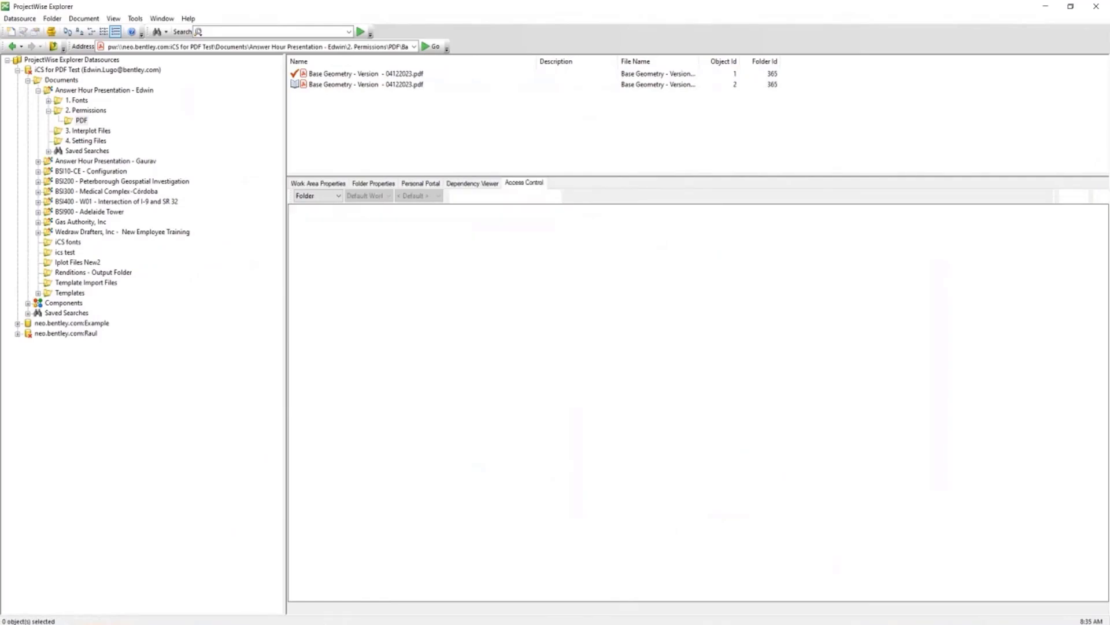